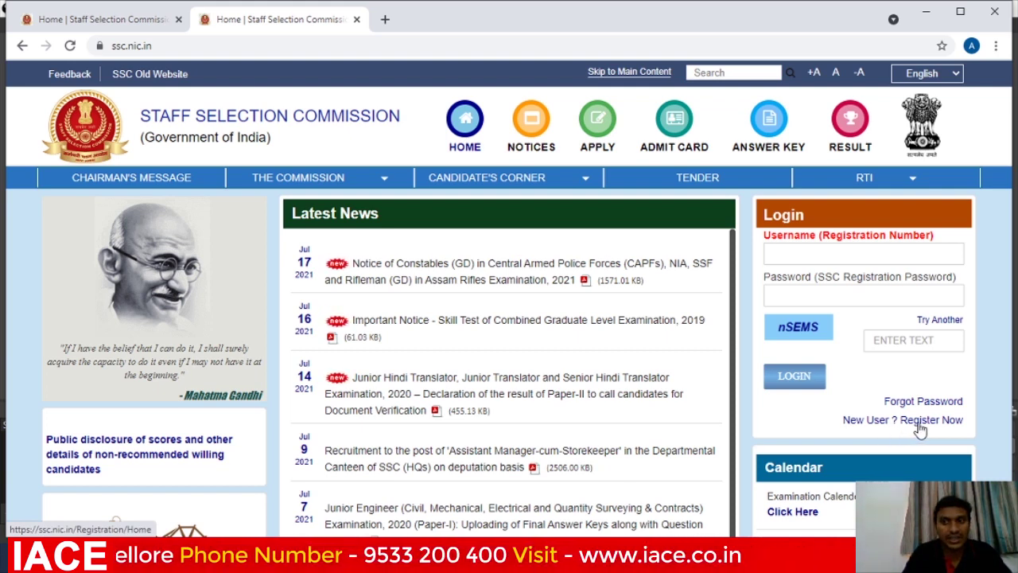
Open the new-user registration form and answer the Aadhaar question No, then list the ID types.
{"action": "left_click", "coordinate": [920, 421]}
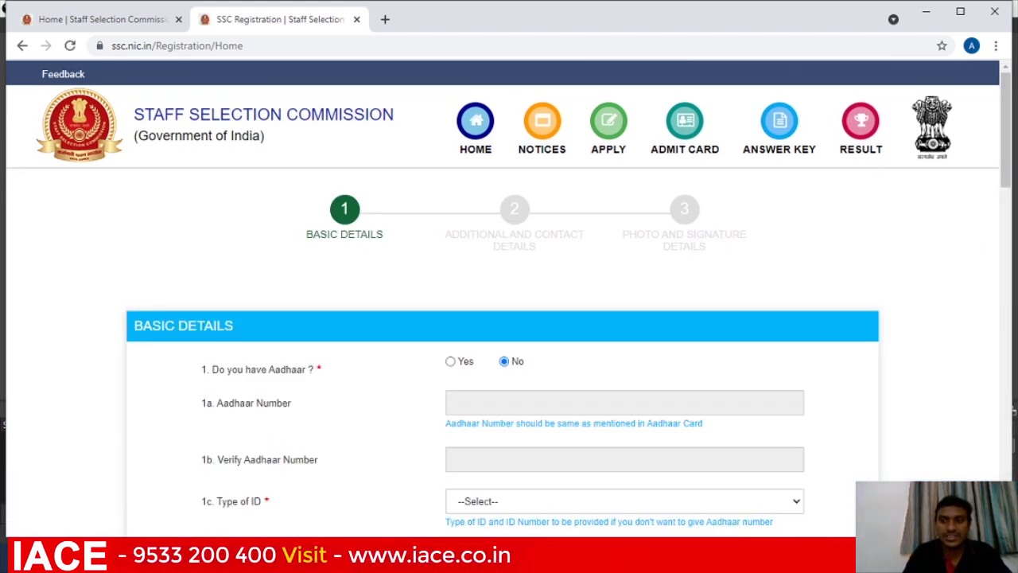
{"action": "scroll", "coordinate": [528, 312], "scroll_direction": "down", "scroll_amount": 2}
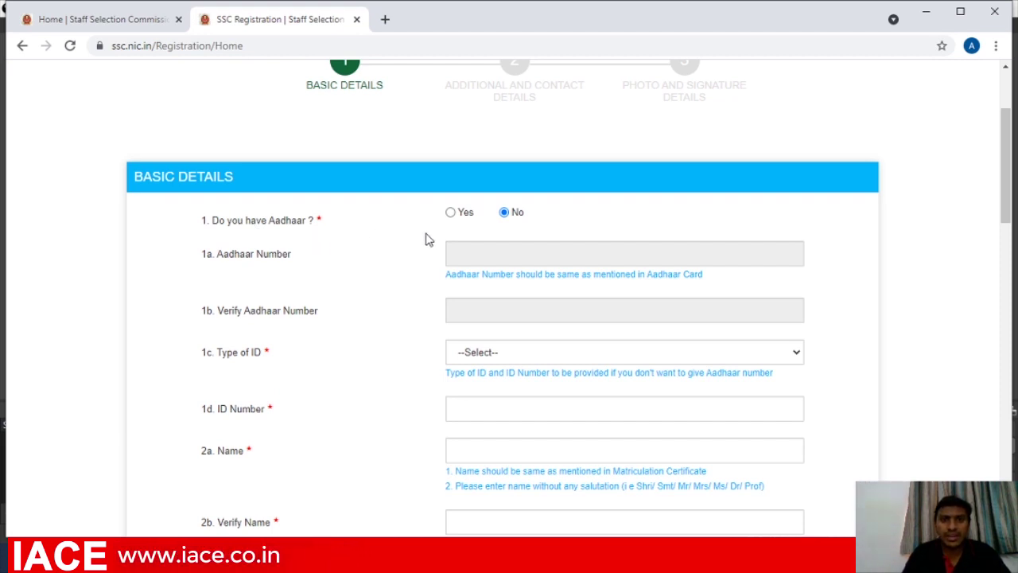
{"action": "left_click", "coordinate": [451, 214]}
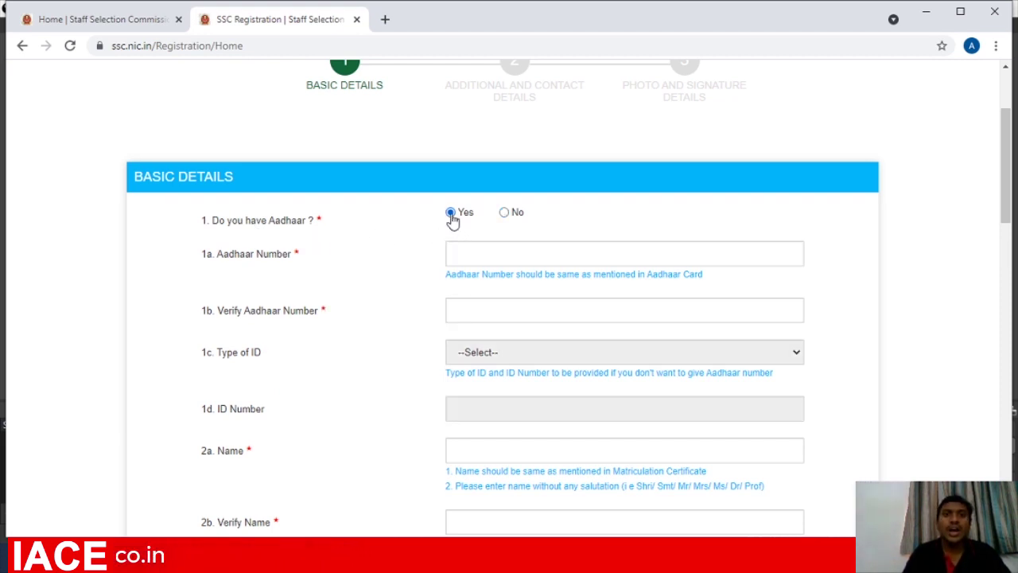
{"action": "left_click", "coordinate": [473, 254]}
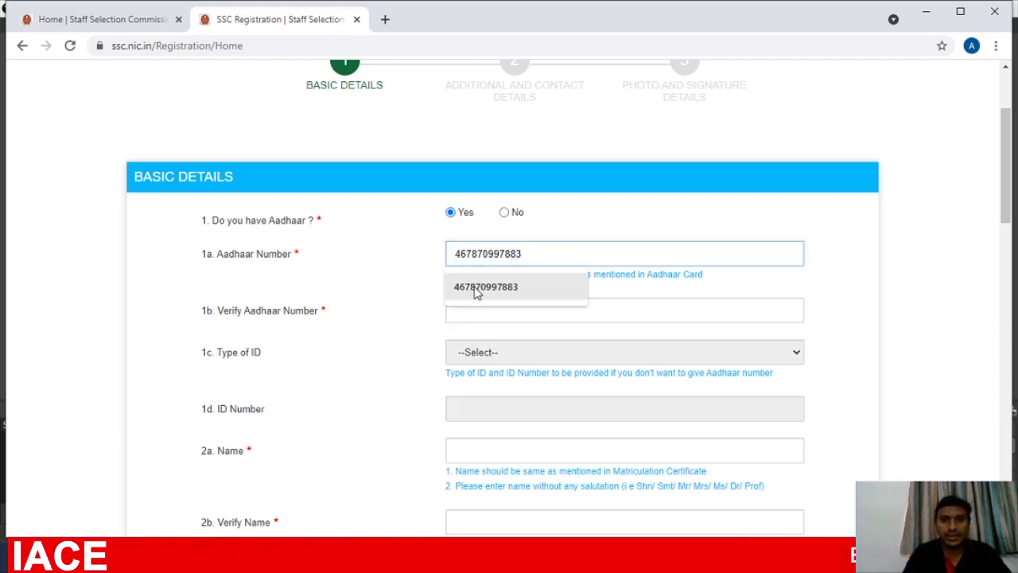
{"action": "left_click", "coordinate": [475, 290]}
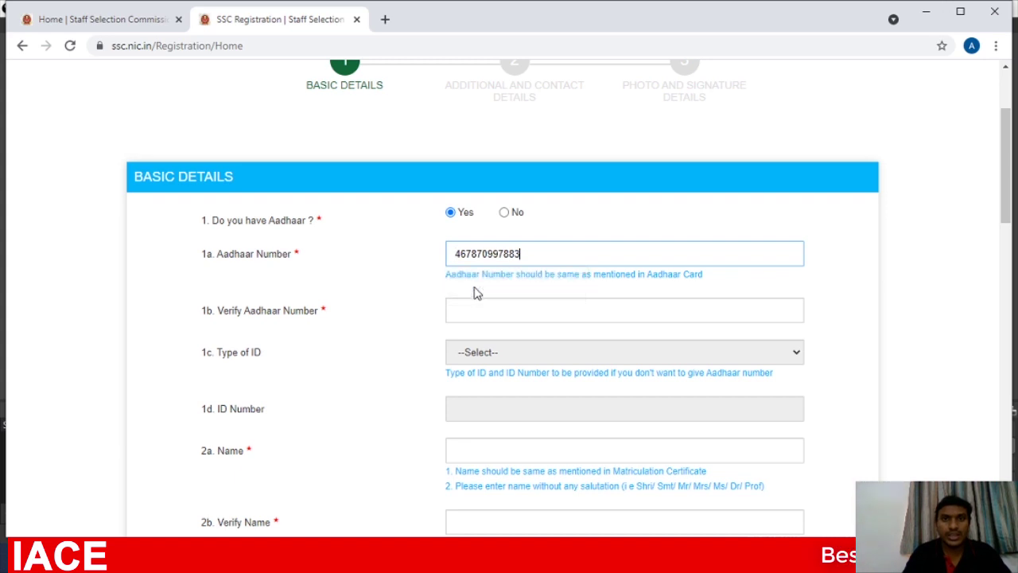
{"action": "left_click", "coordinate": [504, 213]}
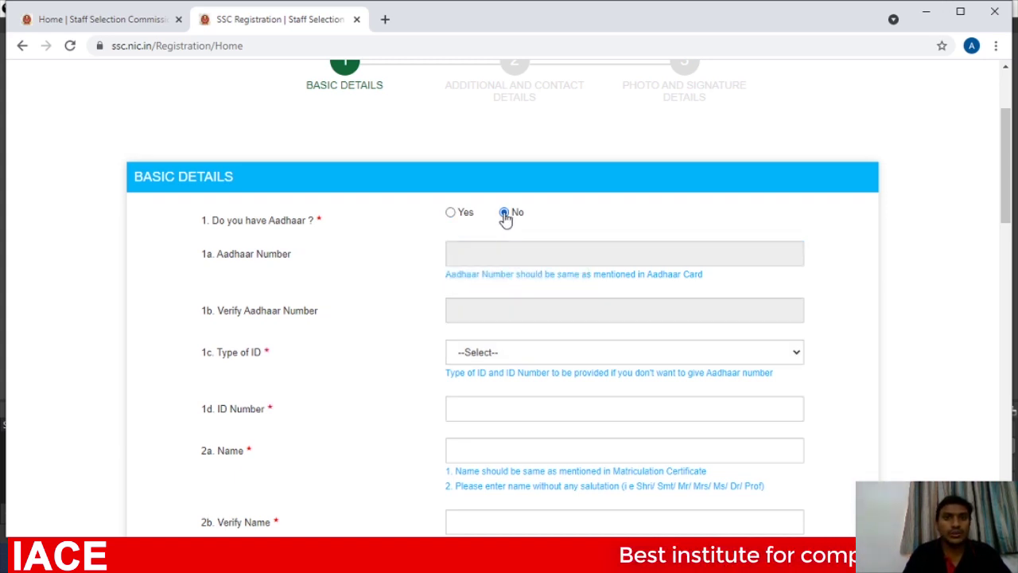
{"action": "left_click", "coordinate": [797, 355]}
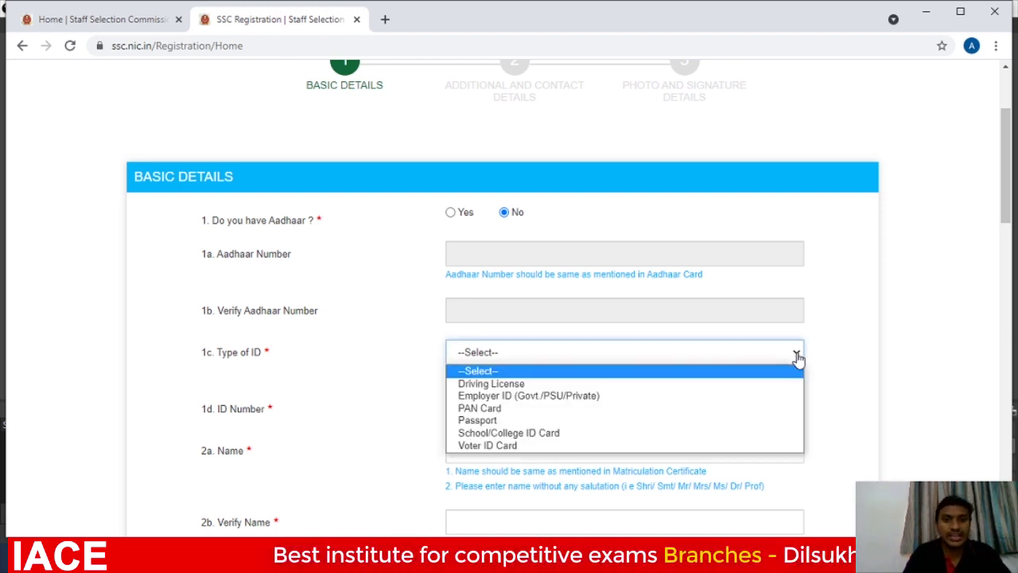
Choose PAN Card as the Type of ID and enter the PAN number.
{"action": "left_click", "coordinate": [726, 412]}
{"action": "left_click", "coordinate": [570, 410]}
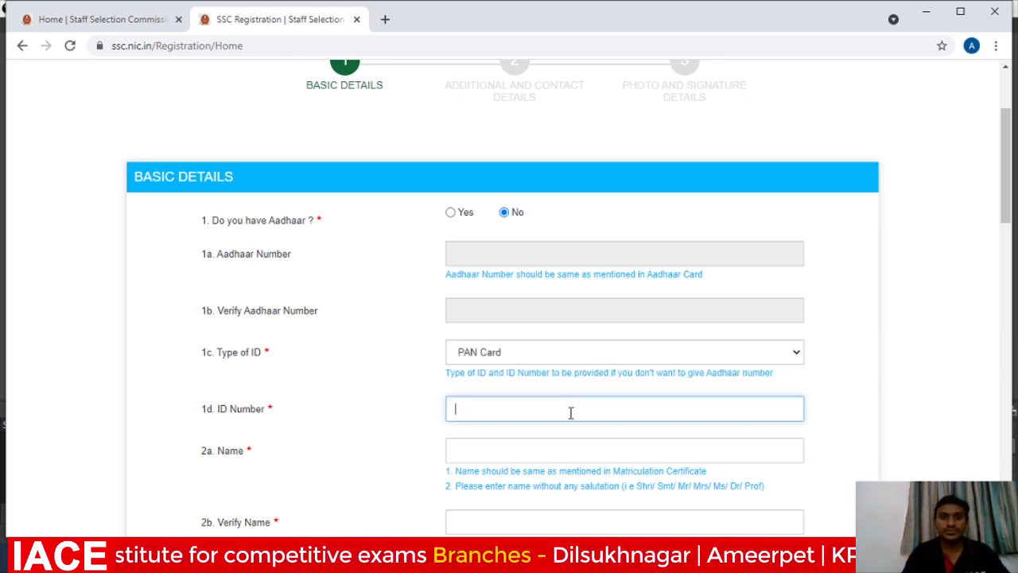
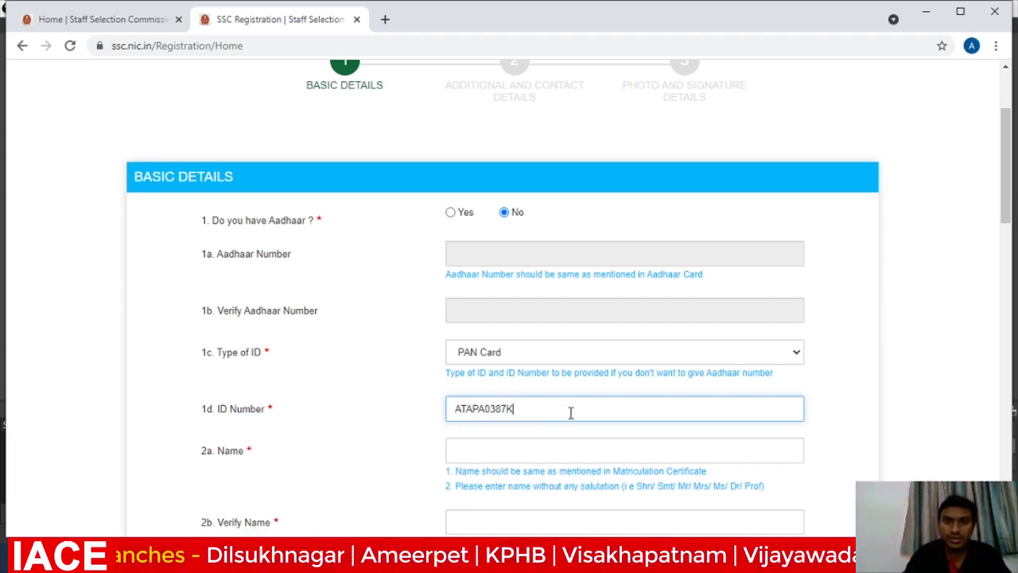
Enter the candidate's full name in 2a. Name.
{"action": "left_click", "coordinate": [540, 449]}
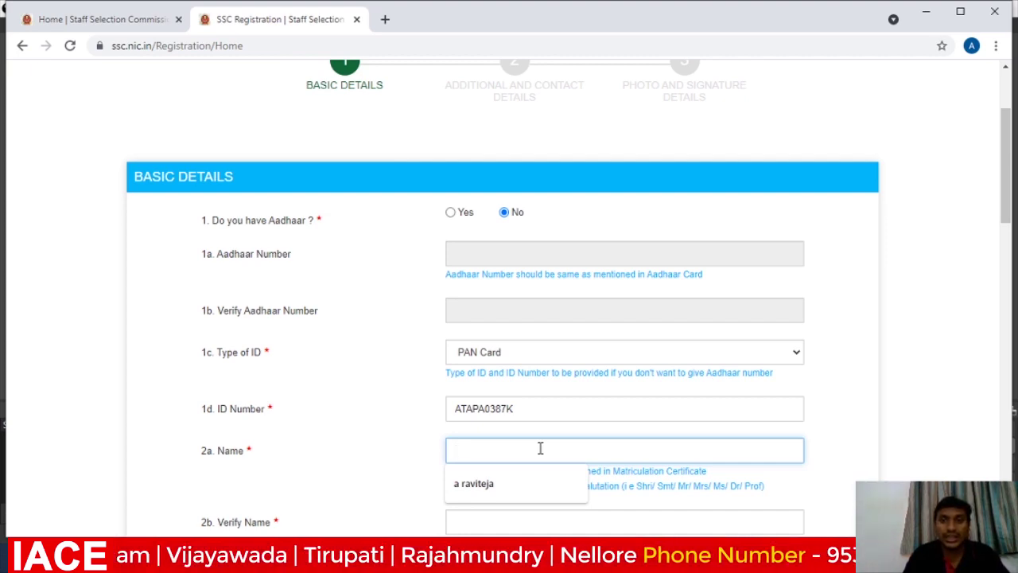
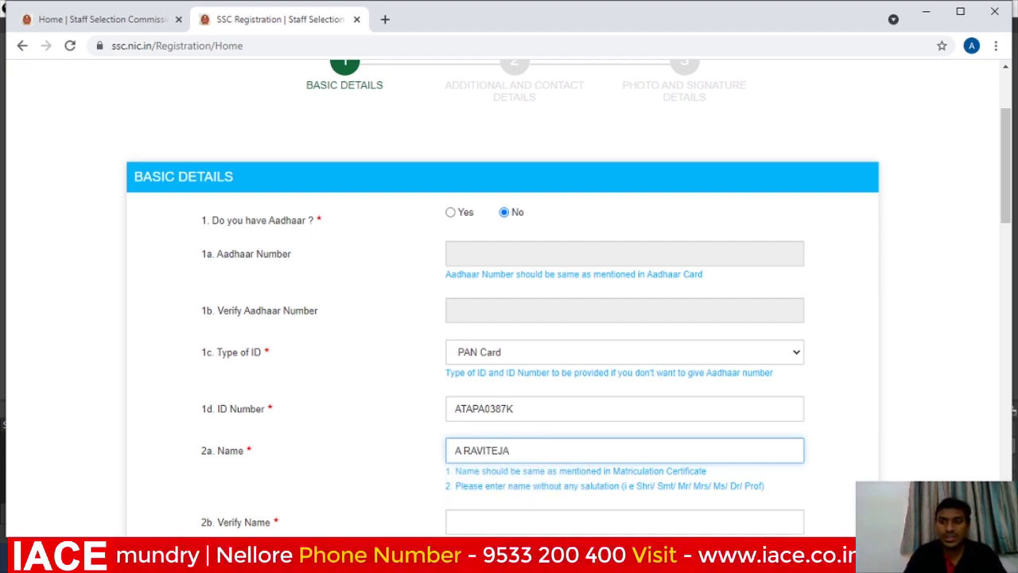
{"action": "scroll", "coordinate": [569, 322], "scroll_direction": "down", "scroll_amount": 3}
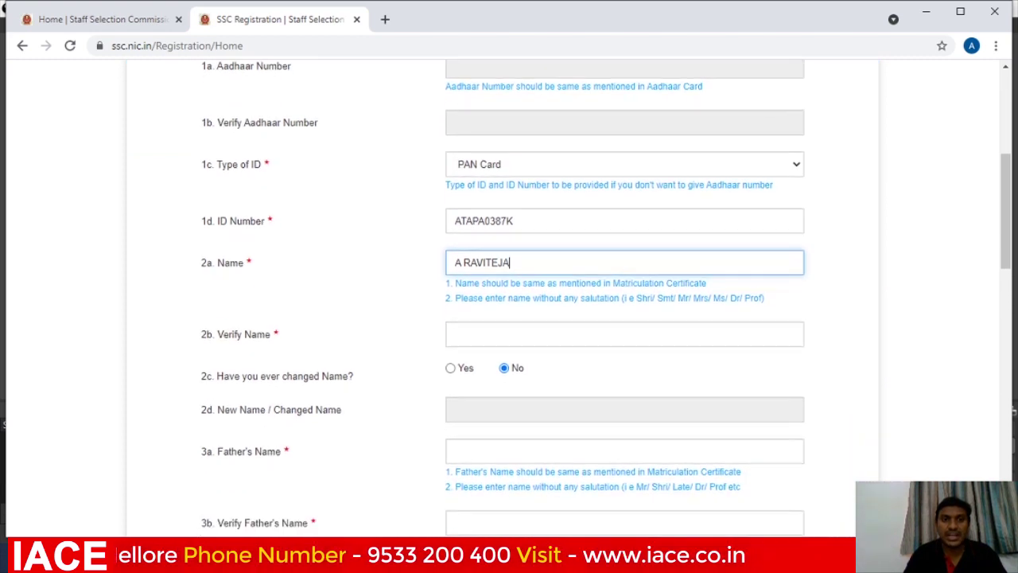
Re-enter the candidate's name in Verify Name.
{"action": "left_click", "coordinate": [501, 295]}
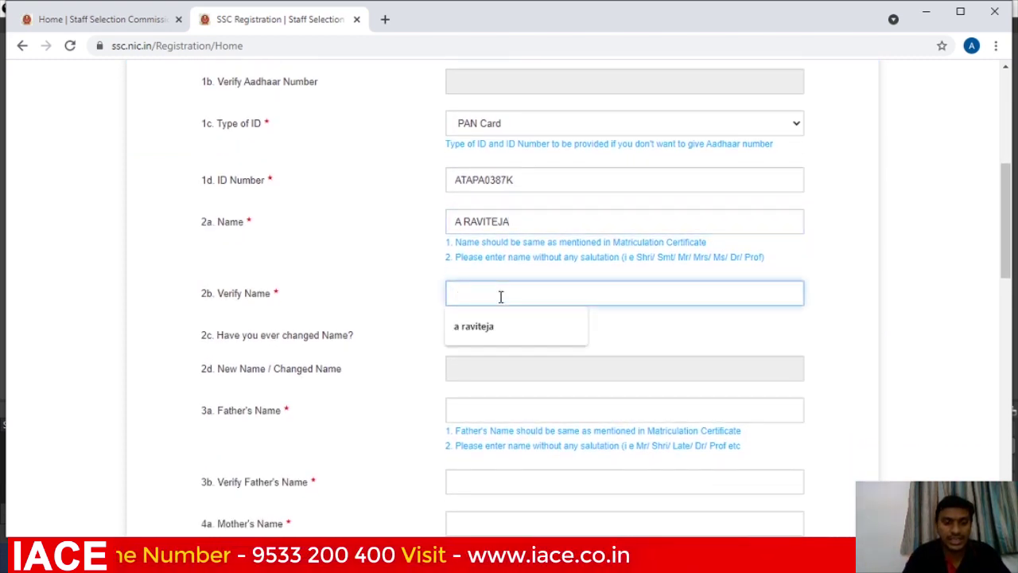
{"action": "type", "text": "A RAVI"}
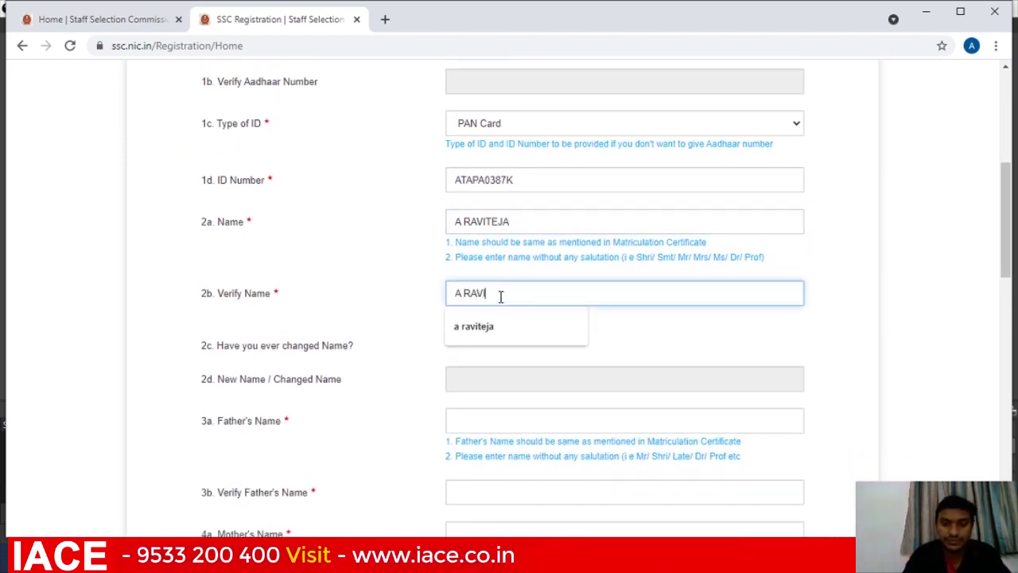
{"action": "type", "text": "TEJA"}
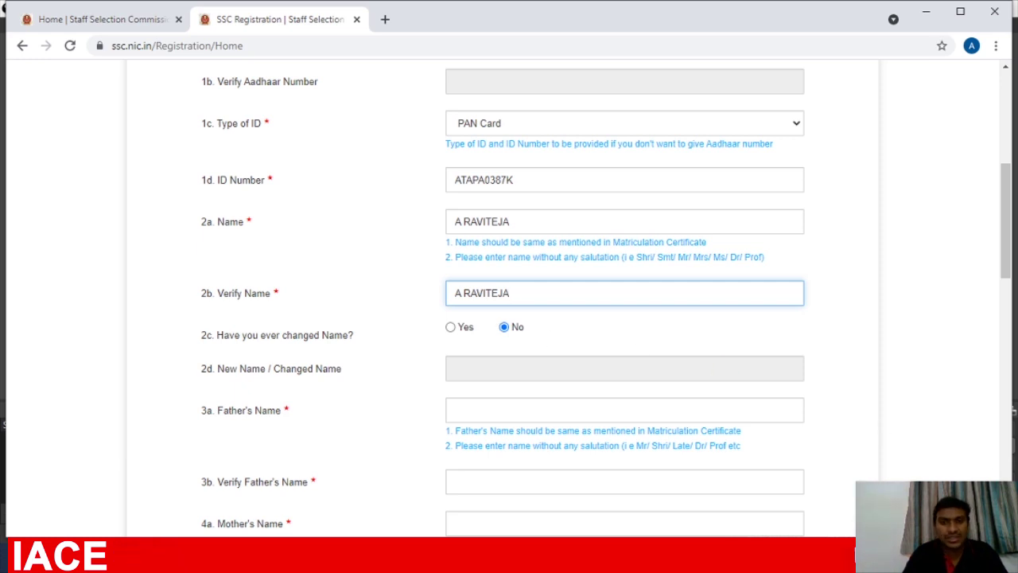
{"action": "scroll", "coordinate": [509, 287], "scroll_direction": "down", "scroll_amount": 2}
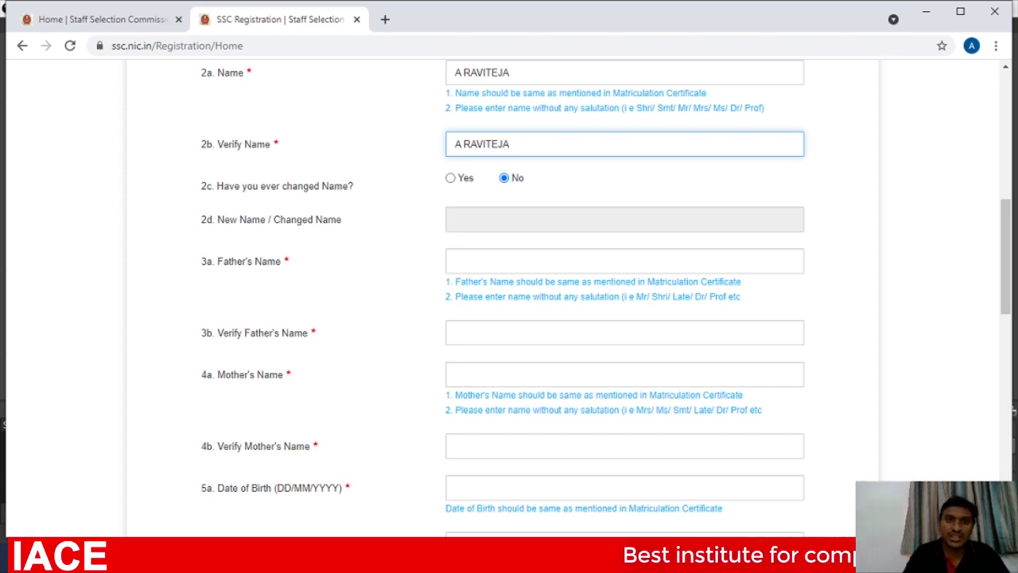
Fill Father's Name and Verify Father's Name from the saved autofill entry.
{"action": "left_click", "coordinate": [521, 261]}
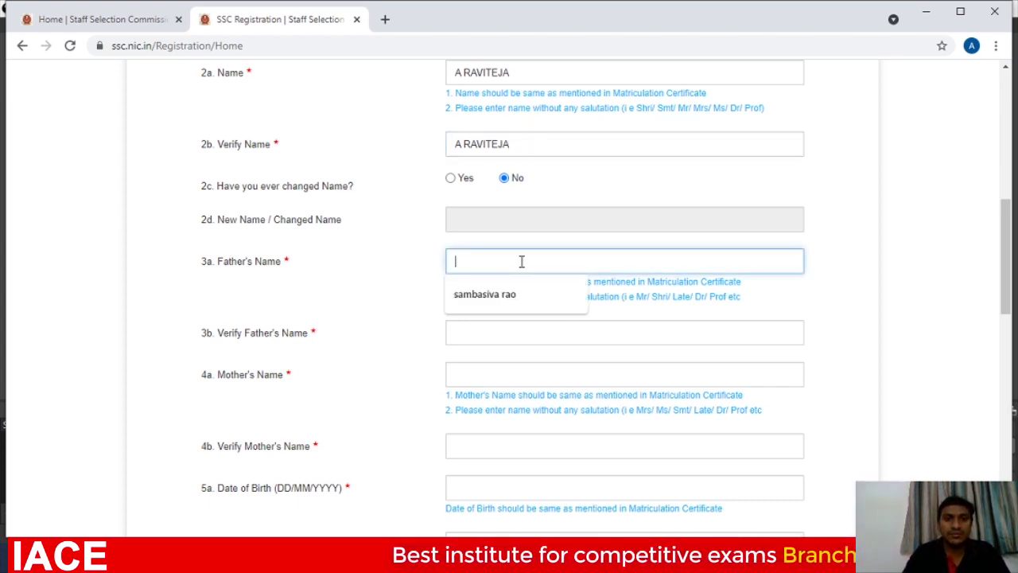
{"action": "left_click", "coordinate": [488, 299]}
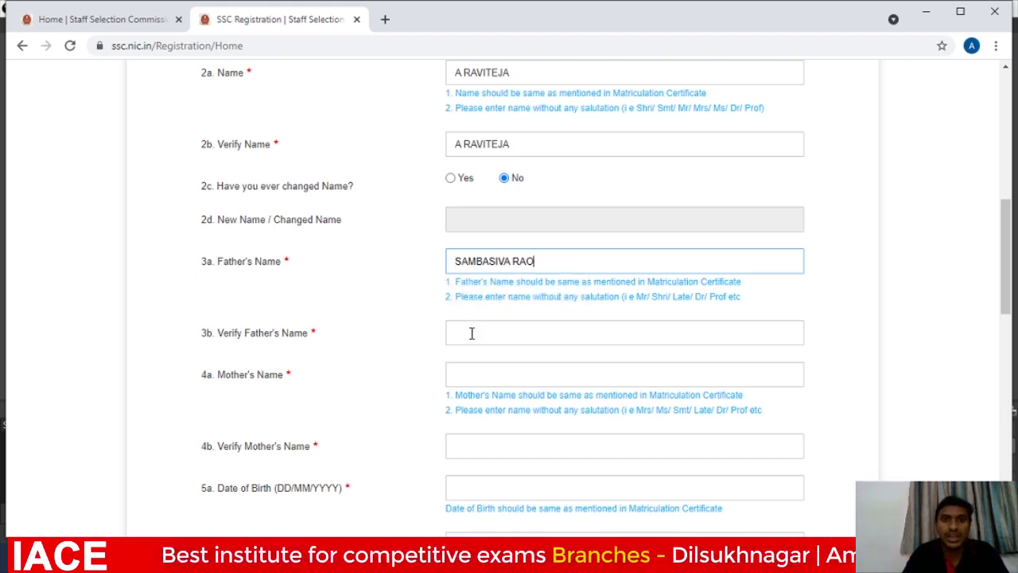
{"action": "left_click", "coordinate": [471, 333]}
{"action": "left_click", "coordinate": [477, 369]}
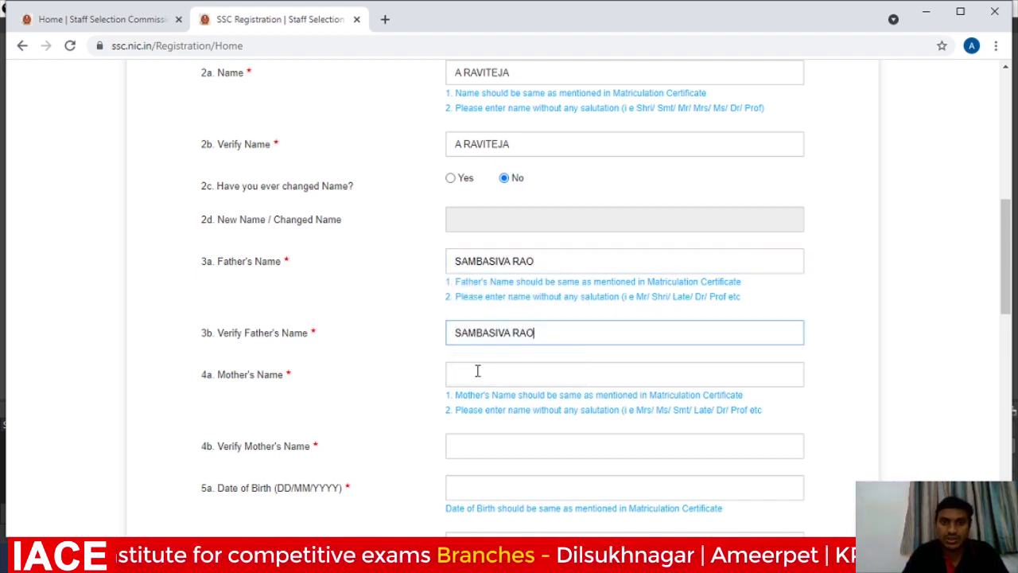
Fill Mother's Name and Verify Mother's Name from the saved autofill entry.
{"action": "left_click", "coordinate": [477, 374]}
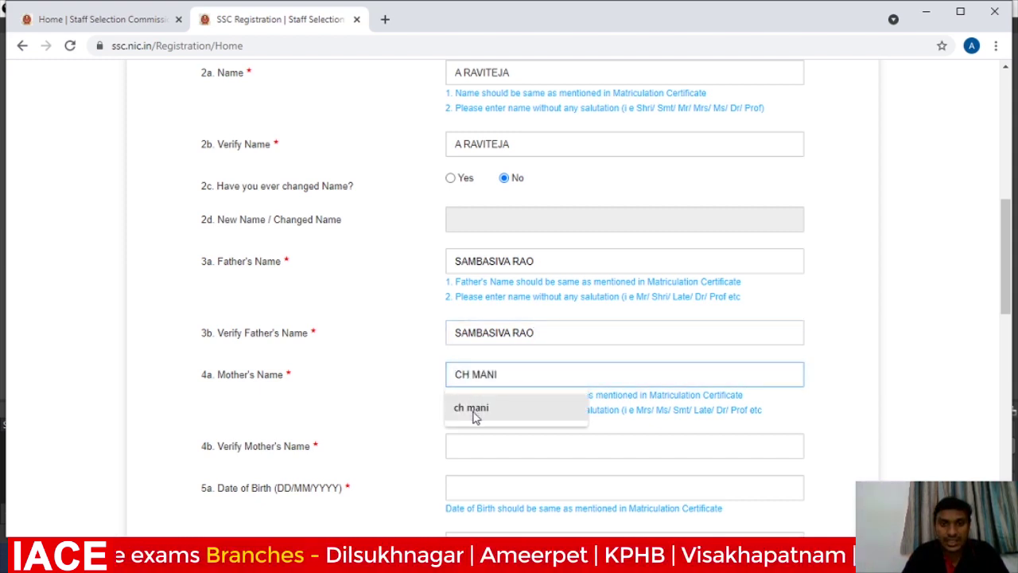
{"action": "left_click", "coordinate": [474, 409]}
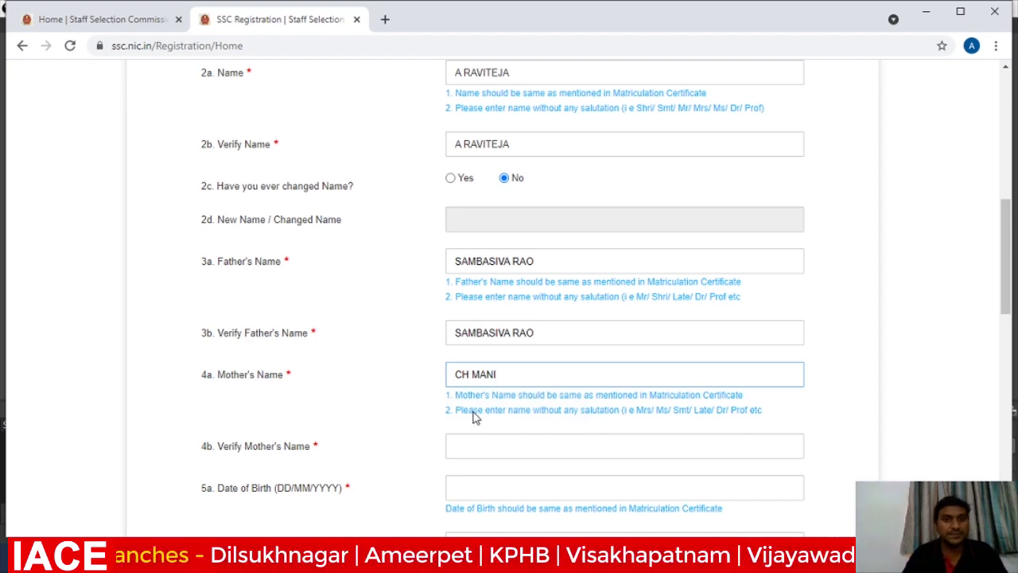
{"action": "left_click", "coordinate": [476, 442]}
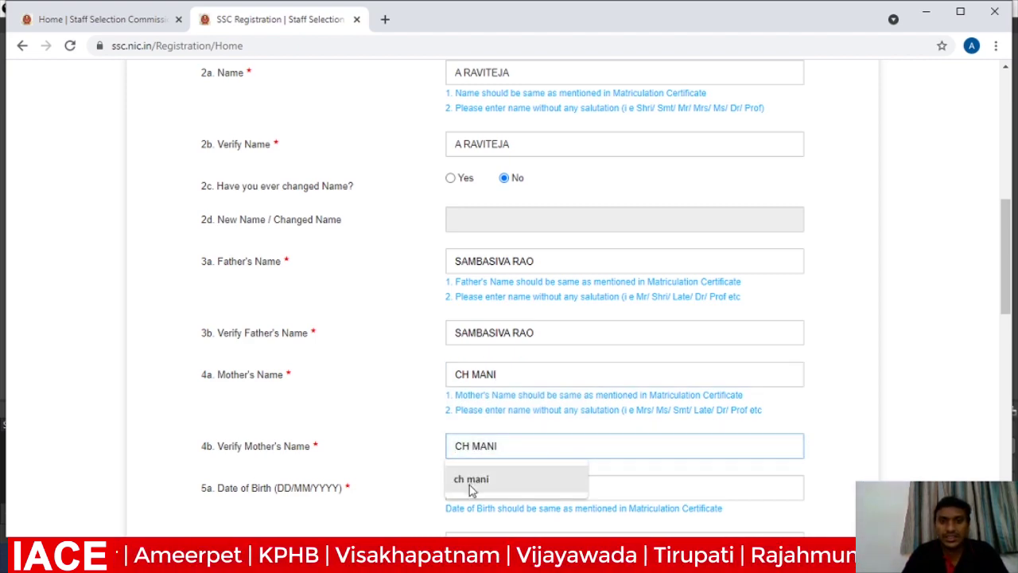
{"action": "left_click", "coordinate": [471, 481]}
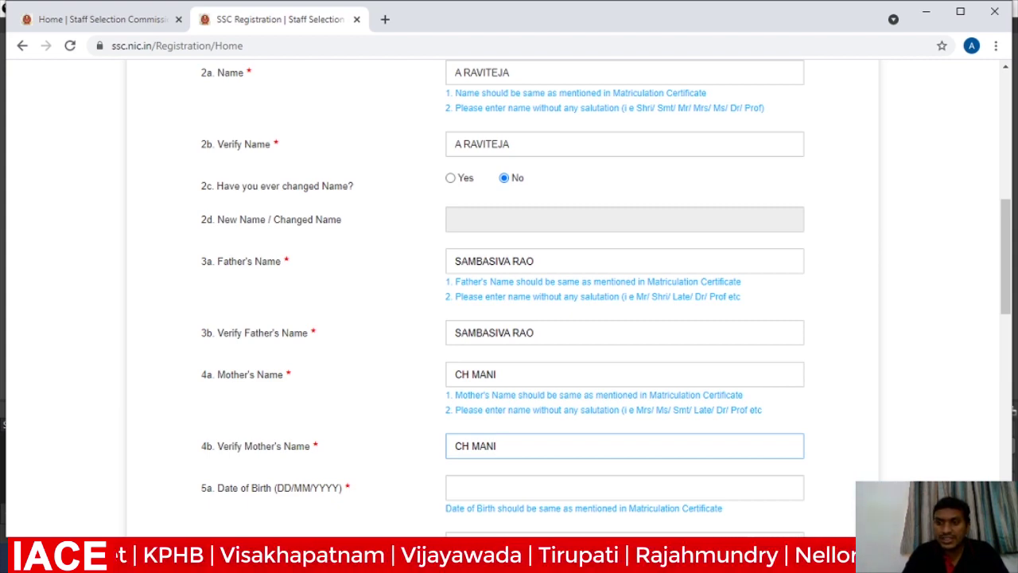
{"action": "scroll", "coordinate": [509, 286], "scroll_direction": "down", "scroll_amount": 1}
{"action": "scroll", "coordinate": [500, 255], "scroll_direction": "down", "scroll_amount": 4}
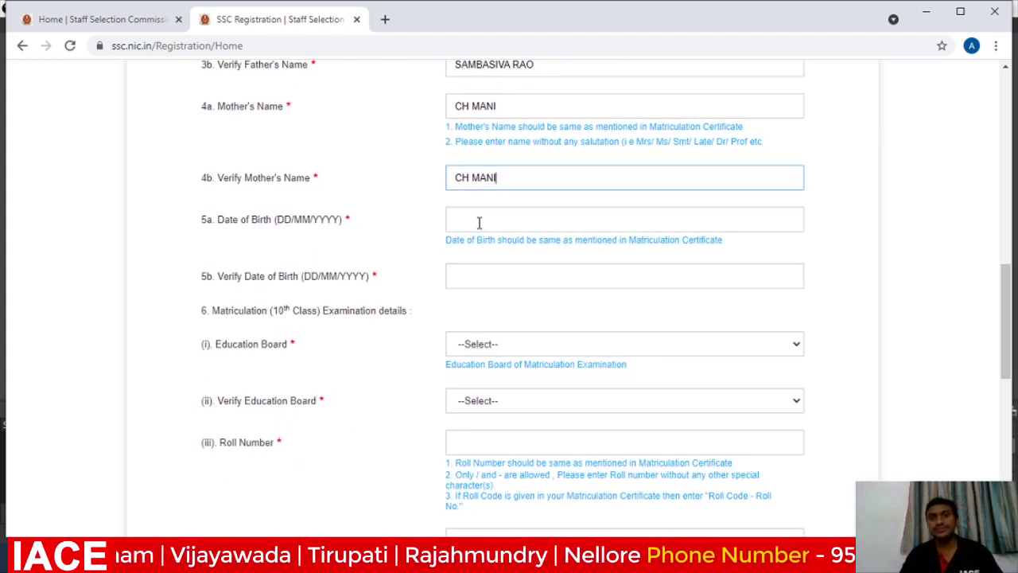
{"action": "left_click", "coordinate": [478, 223]}
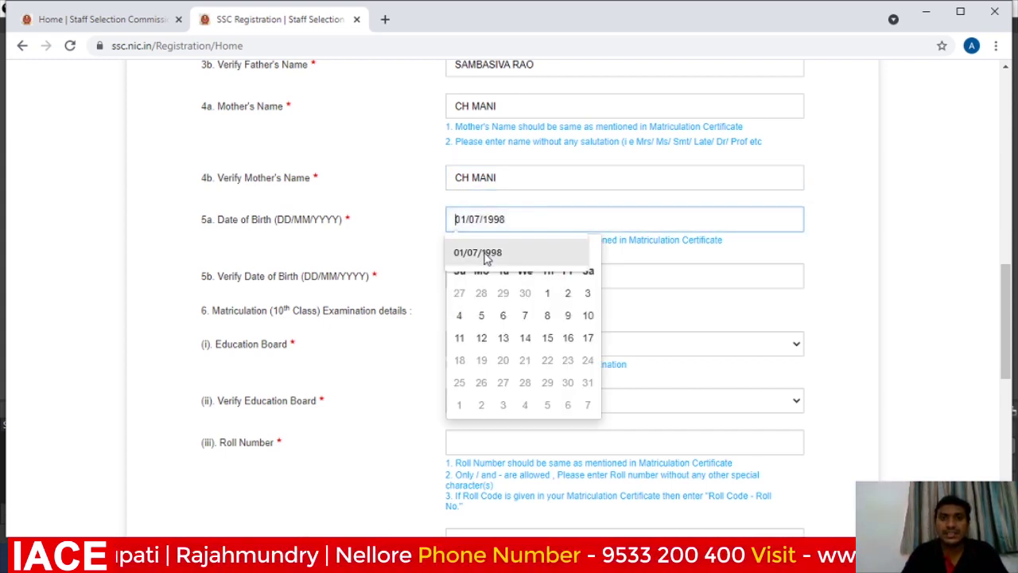
{"action": "left_click", "coordinate": [483, 255]}
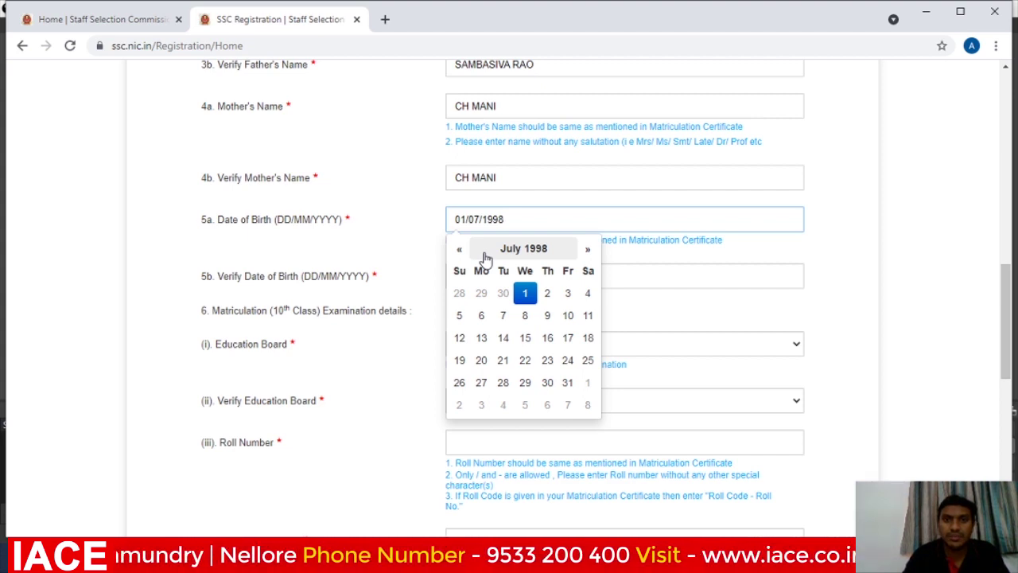
{"action": "left_click", "coordinate": [485, 259]}
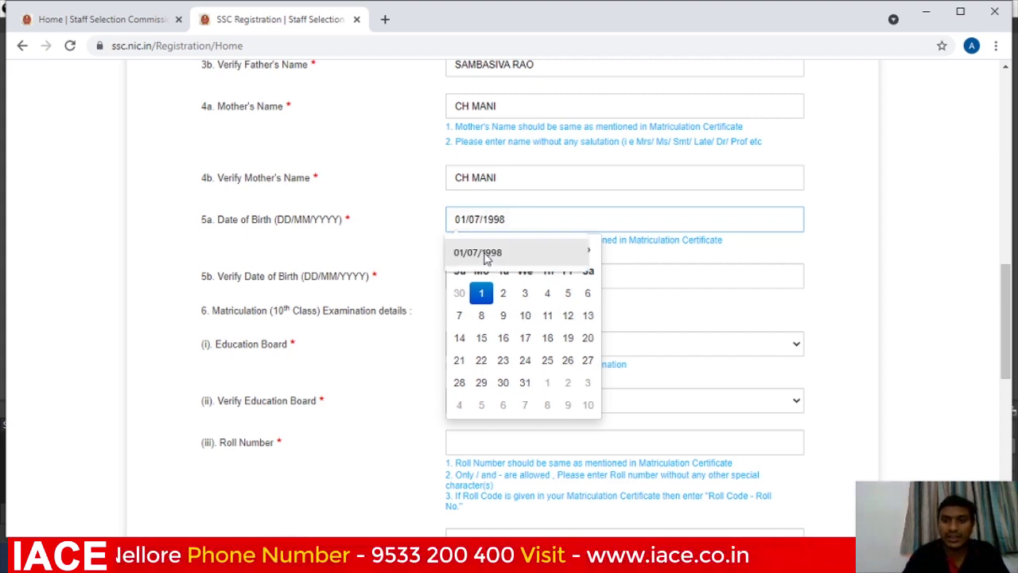
{"action": "key", "text": "BackSpace"}
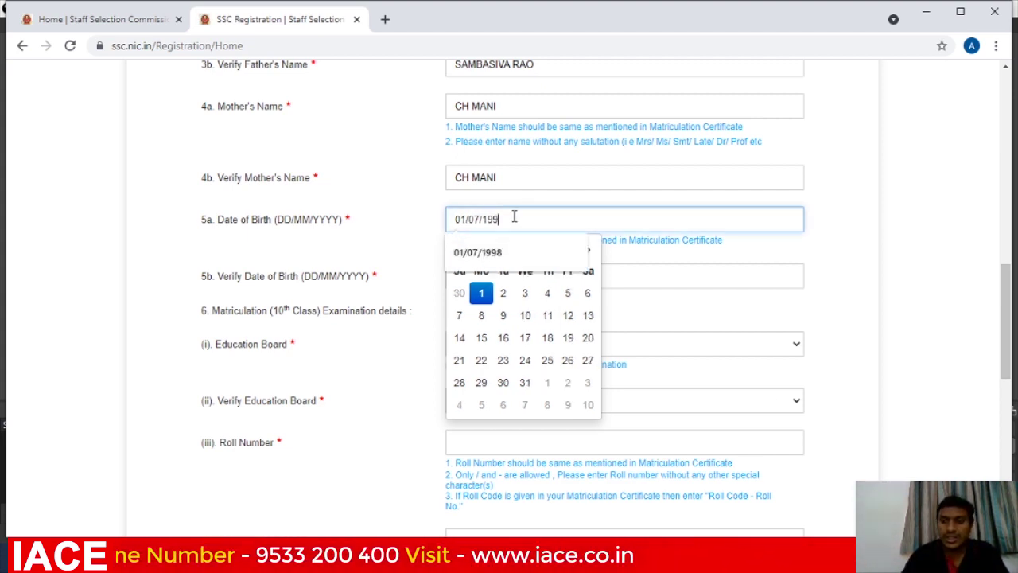
{"action": "key", "text": "BackSpace"}
{"action": "key", "text": "BackSpace"}
{"action": "key", "text": "BackSpace"}
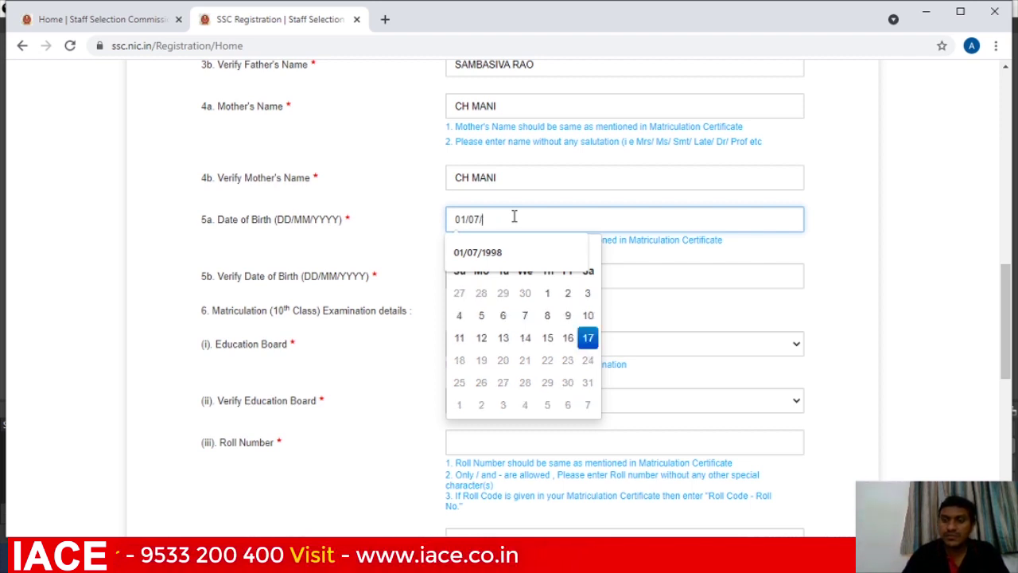
{"action": "type", "text": "2000"}
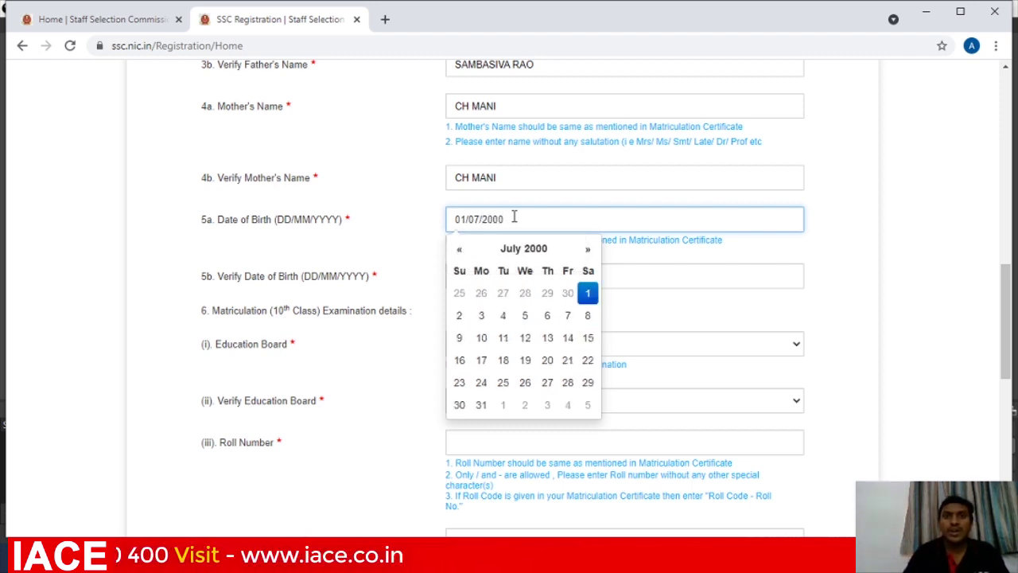
{"action": "left_click", "coordinate": [622, 276]}
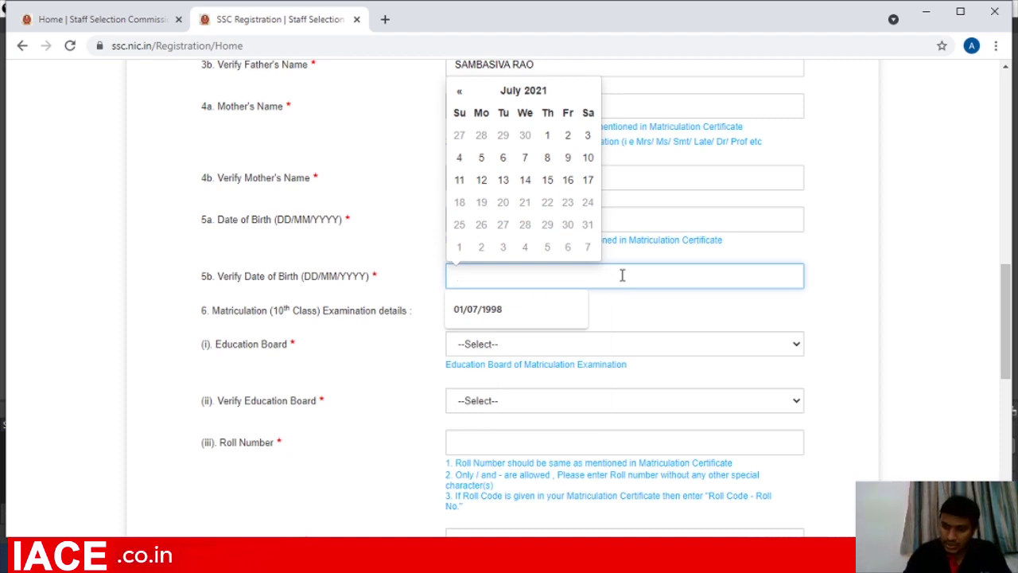
{"action": "type", "text": "01/07"}
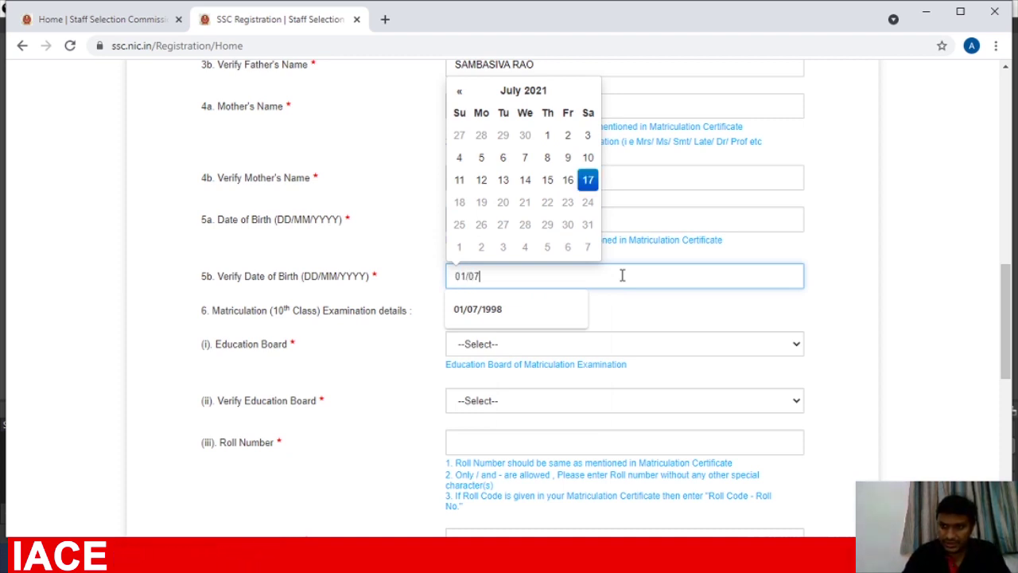
{"action": "type", "text": "/2000"}
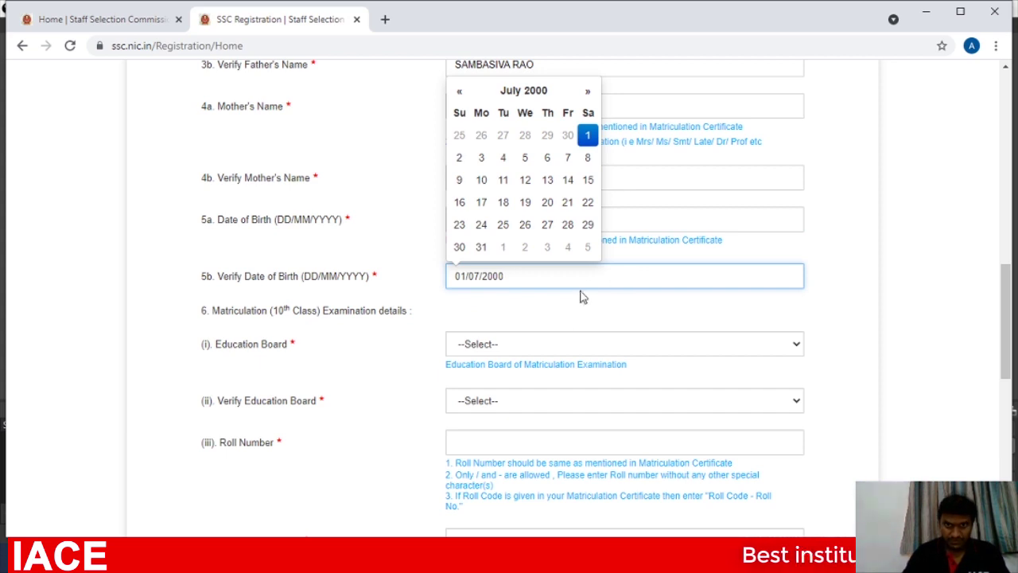
{"action": "left_click", "coordinate": [567, 307]}
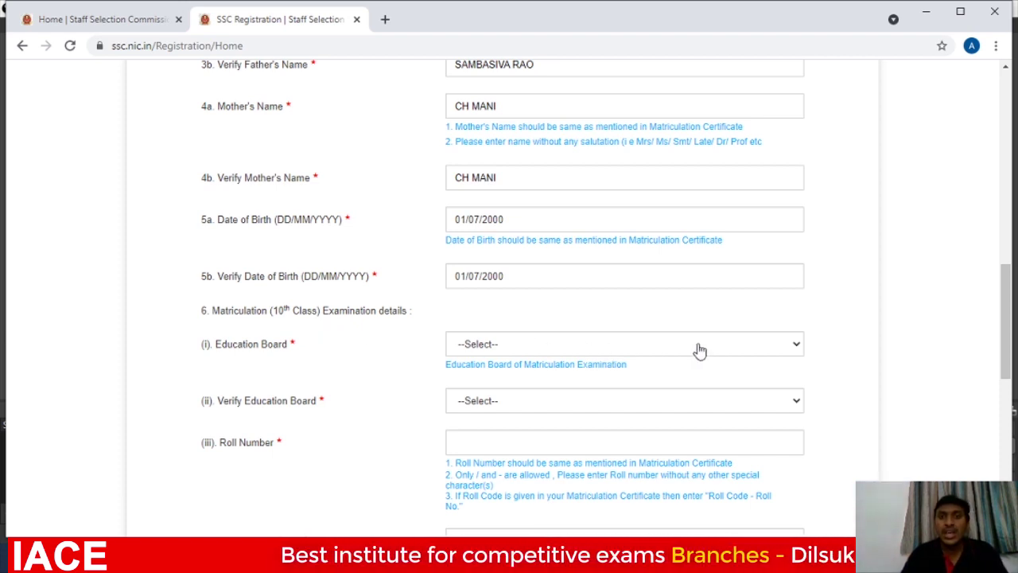
Choose Board of Secondary Education Andhra Pradesh as the Education Board.
{"action": "left_click", "coordinate": [795, 348]}
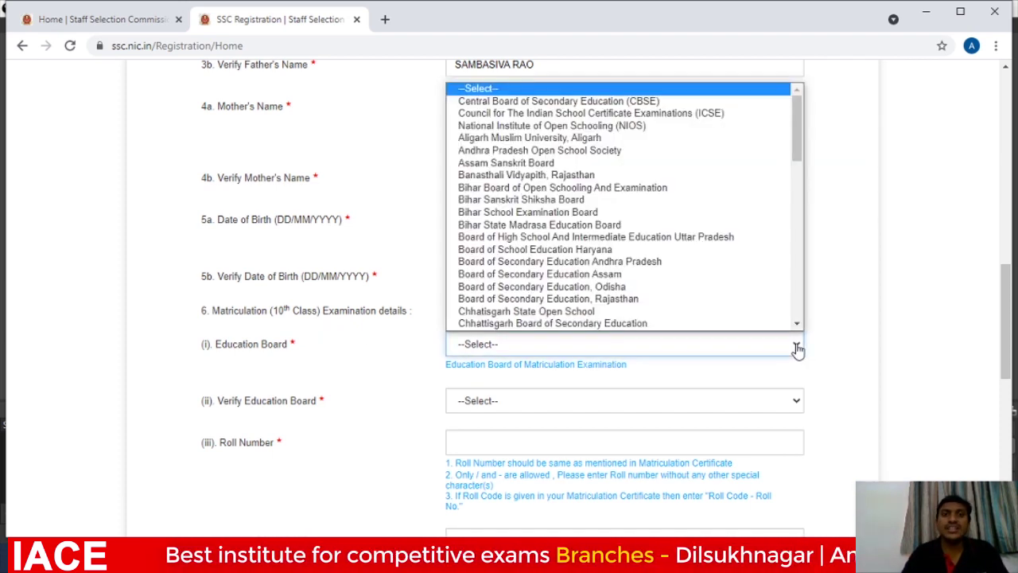
{"action": "scroll", "coordinate": [739, 273], "scroll_direction": "down", "scroll_amount": 1}
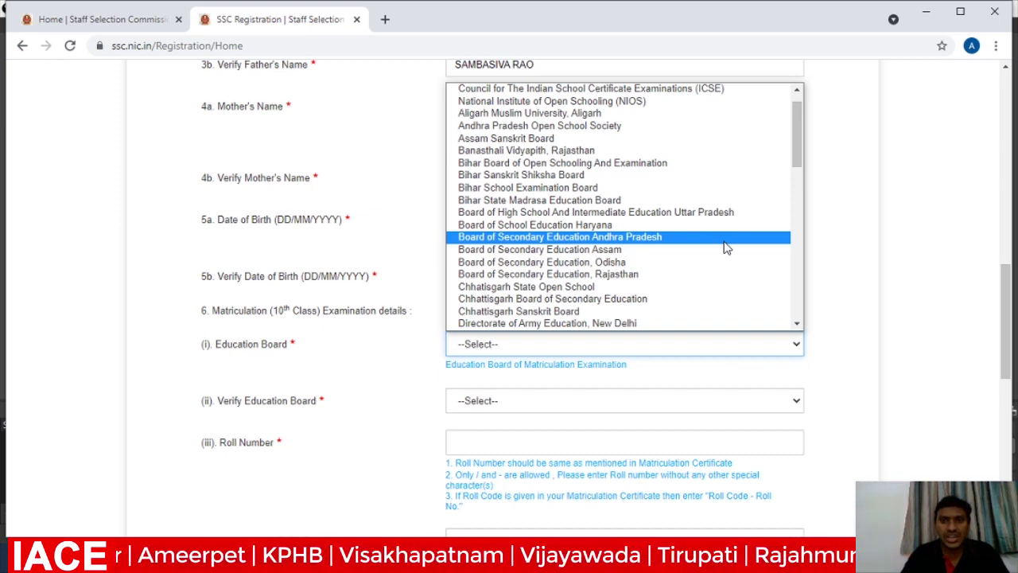
{"action": "left_click", "coordinate": [726, 237]}
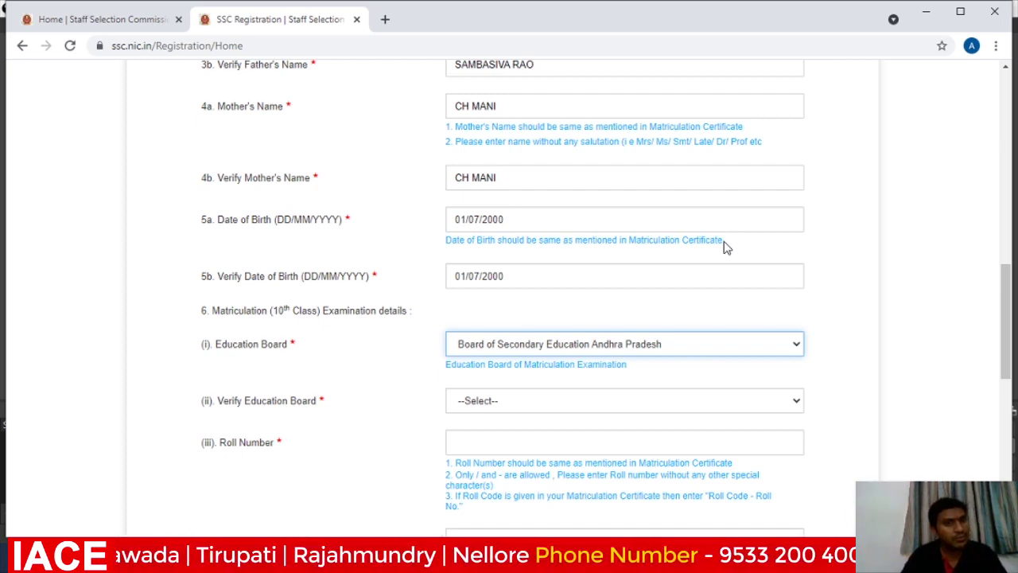
Choose Board of Secondary Education Andhra Pradesh in Verify Education Board as well.
{"action": "left_click", "coordinate": [796, 403]}
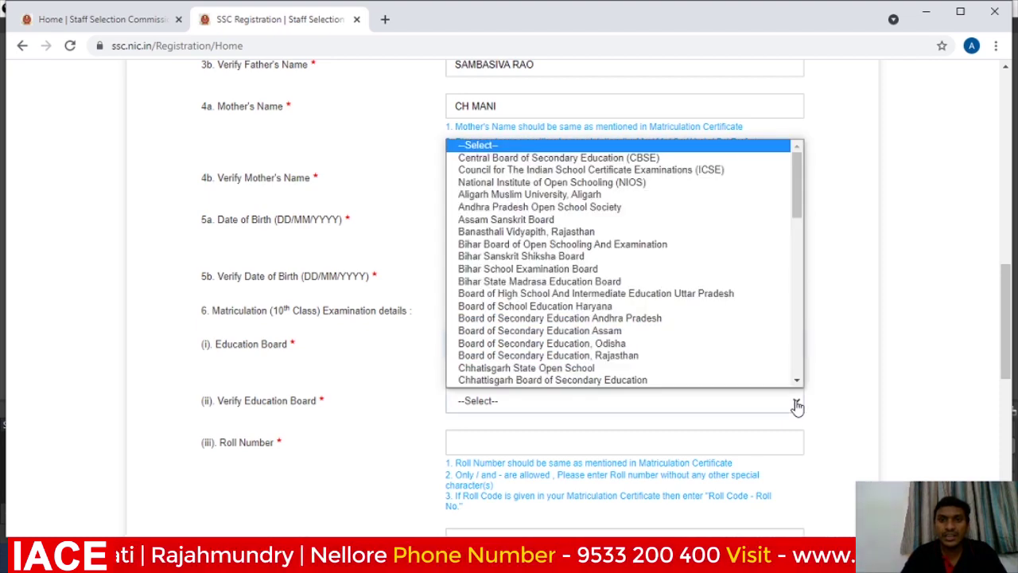
{"action": "left_click", "coordinate": [750, 319]}
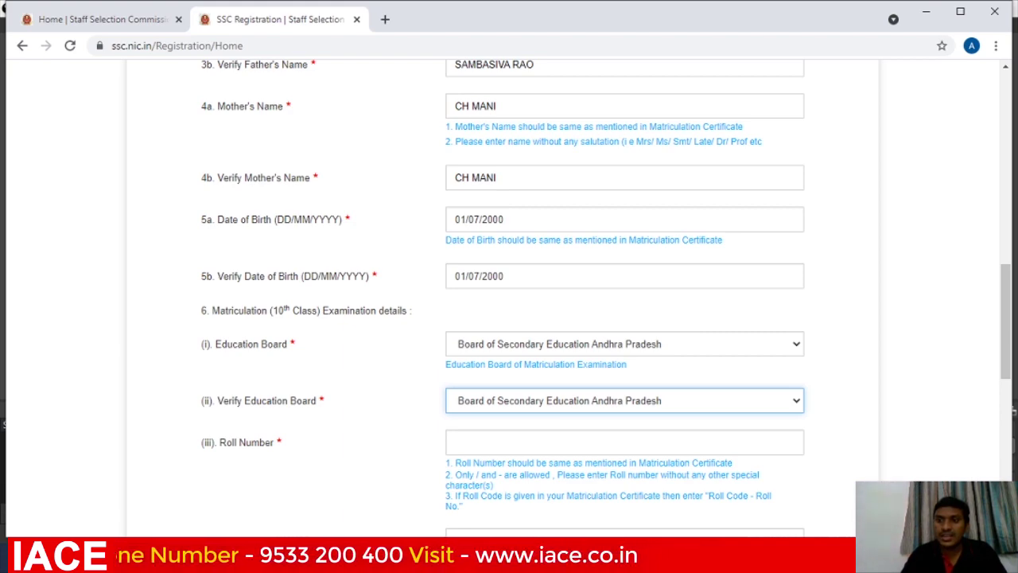
{"action": "scroll", "coordinate": [509, 302], "scroll_direction": "down", "scroll_amount": 2}
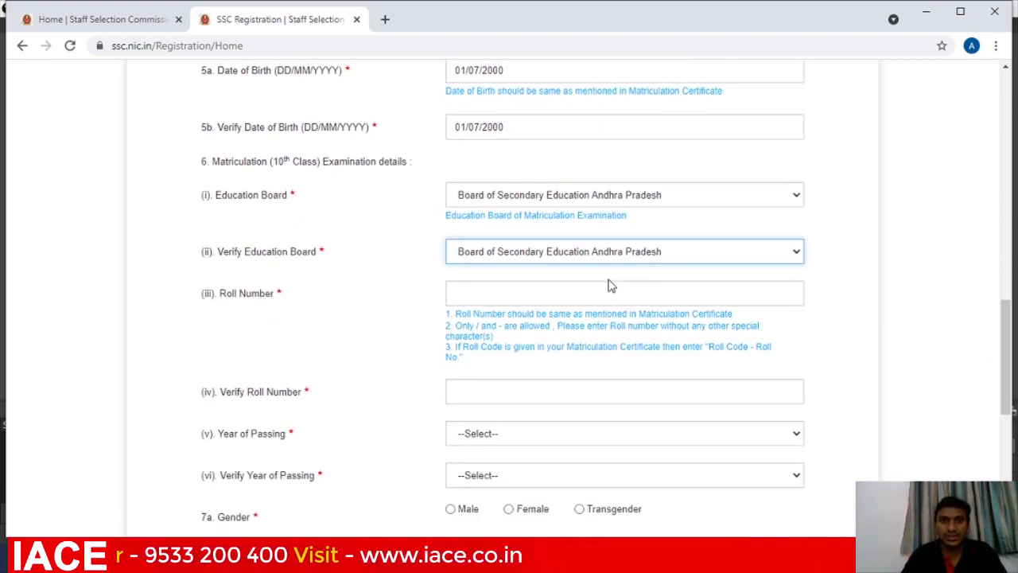
Fill Roll Number and Verify Roll Number from the saved autofill suggestion.
{"action": "left_click", "coordinate": [604, 294]}
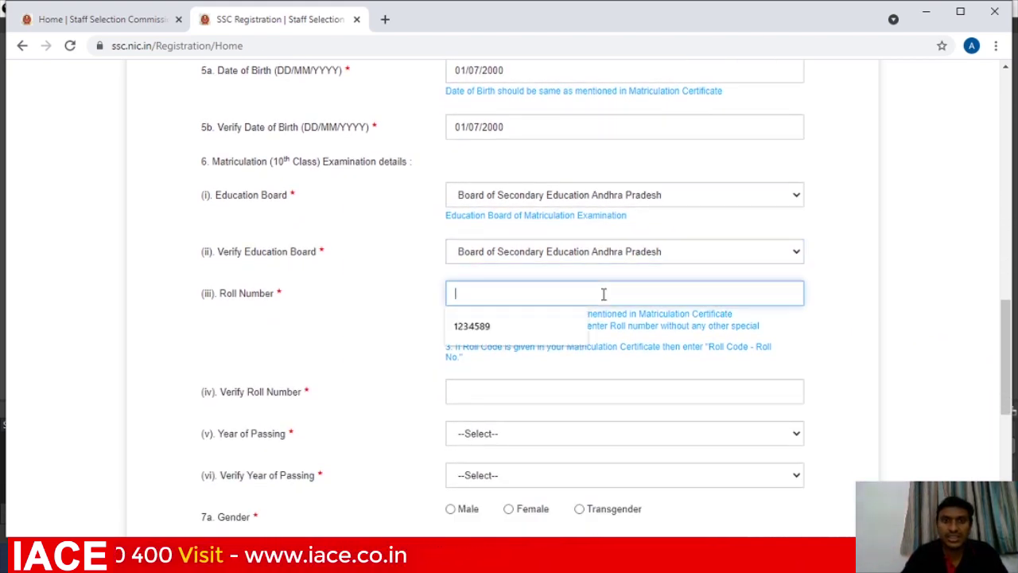
{"action": "left_click", "coordinate": [482, 326]}
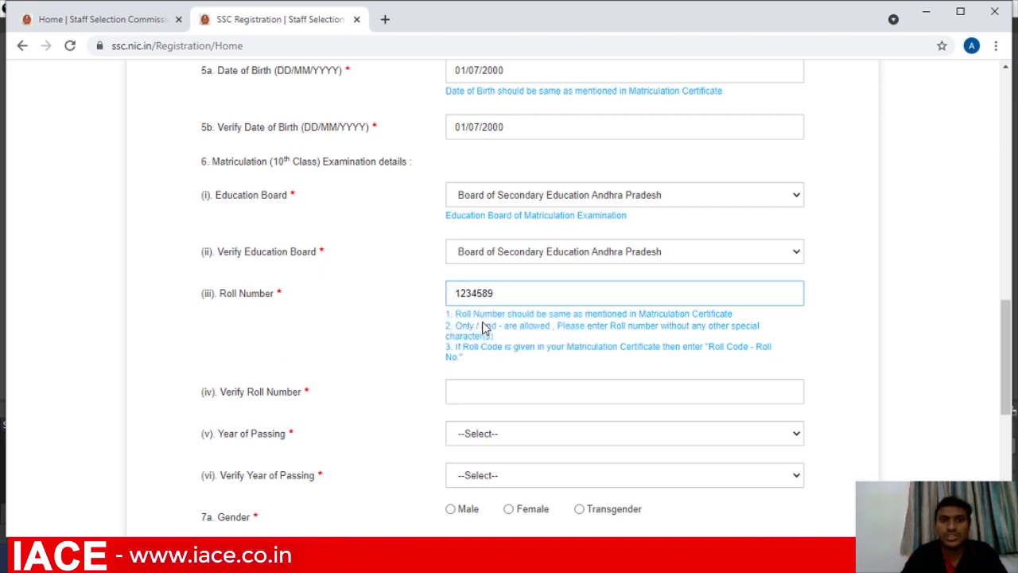
{"action": "left_click", "coordinate": [475, 386]}
{"action": "left_click", "coordinate": [470, 427]}
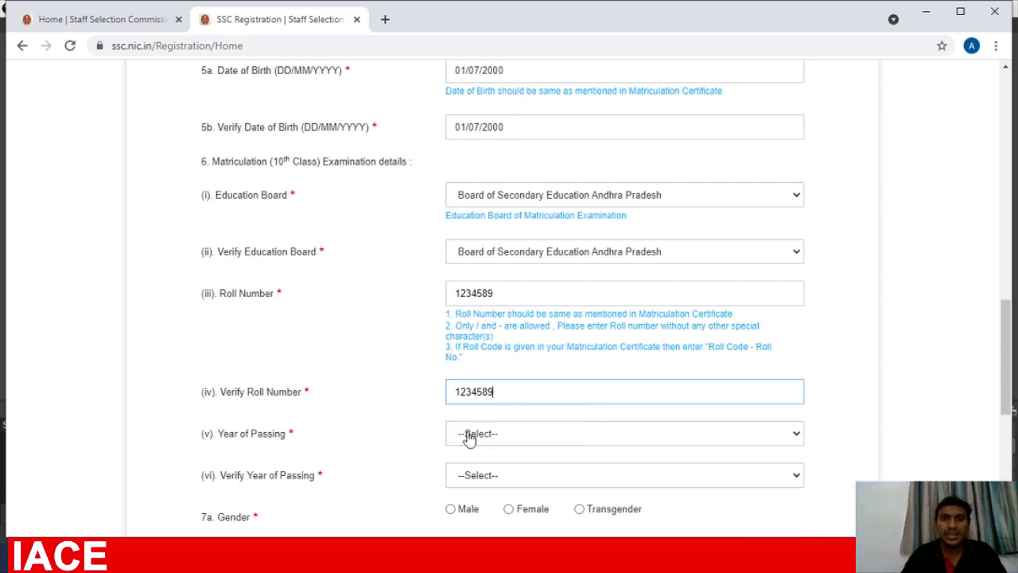
Set Year of Passing and Verify Year of Passing to 2016.
{"action": "left_click", "coordinate": [799, 431]}
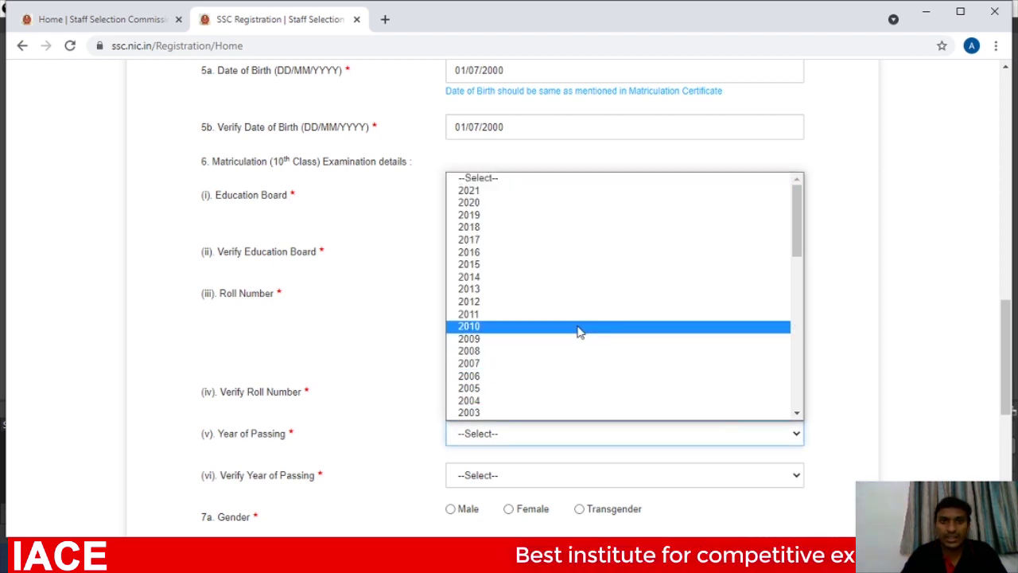
{"action": "left_click", "coordinate": [542, 253]}
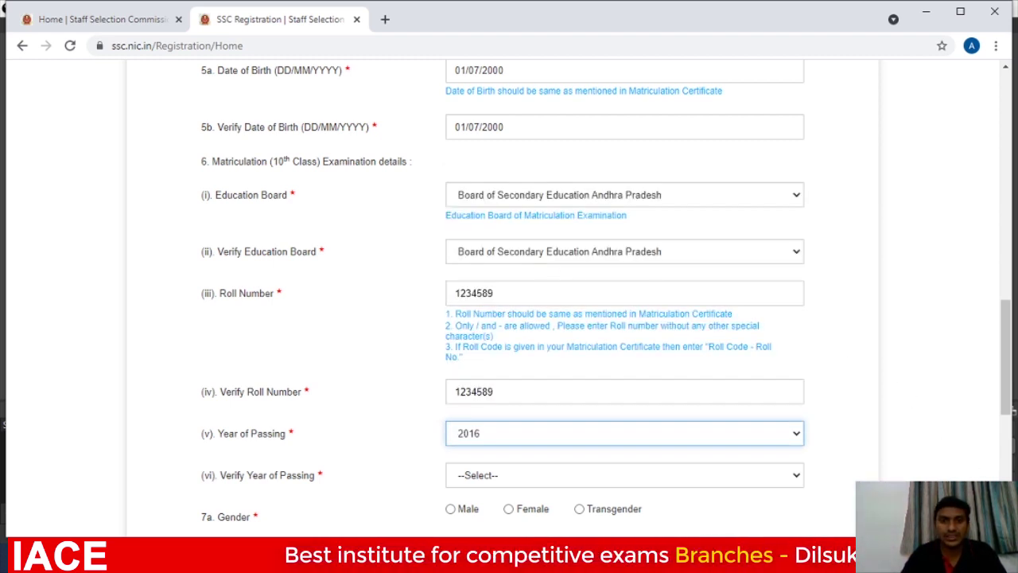
{"action": "scroll", "coordinate": [509, 302], "scroll_direction": "down", "scroll_amount": 5}
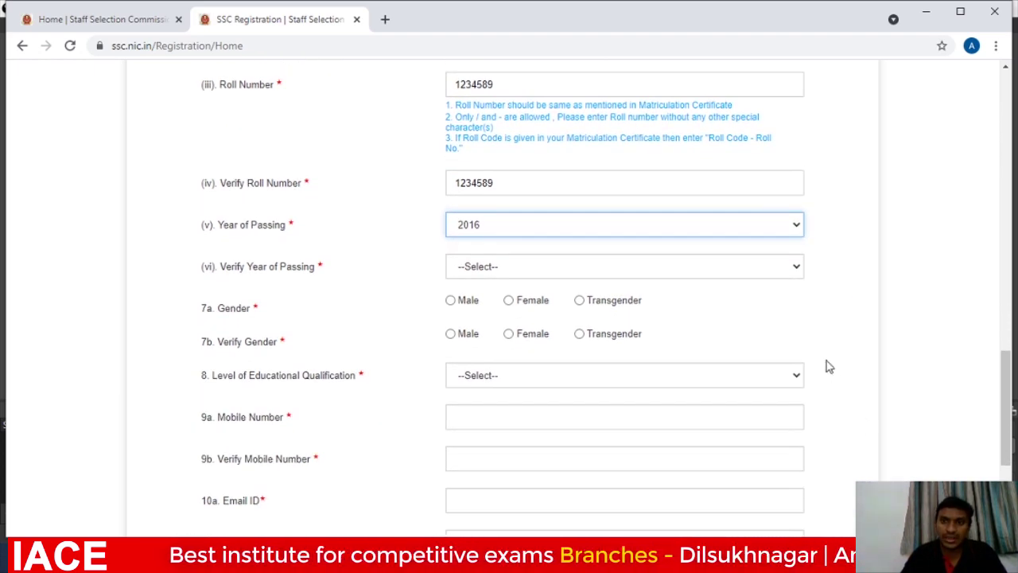
{"action": "left_click", "coordinate": [793, 276]}
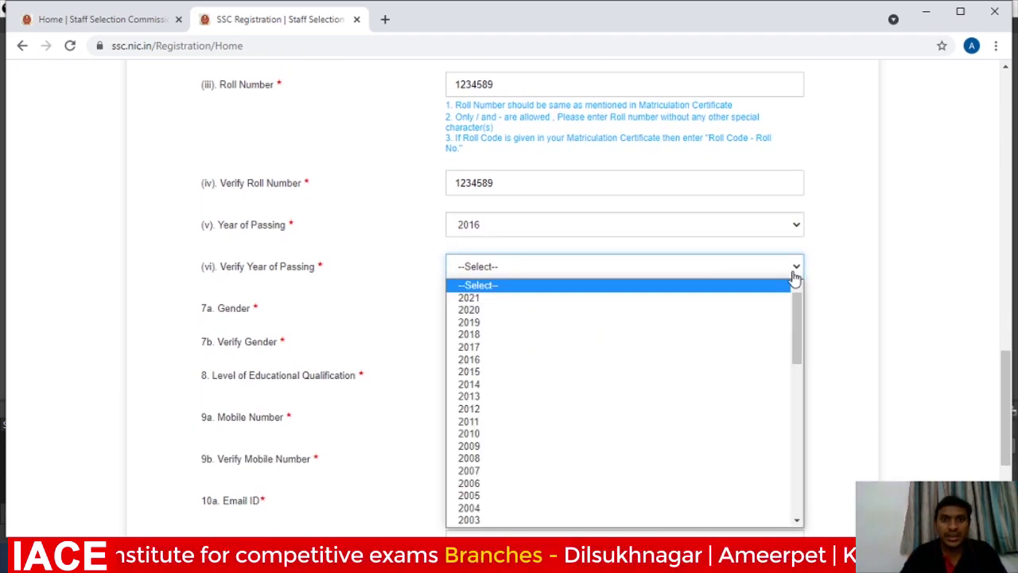
{"action": "left_click", "coordinate": [685, 367]}
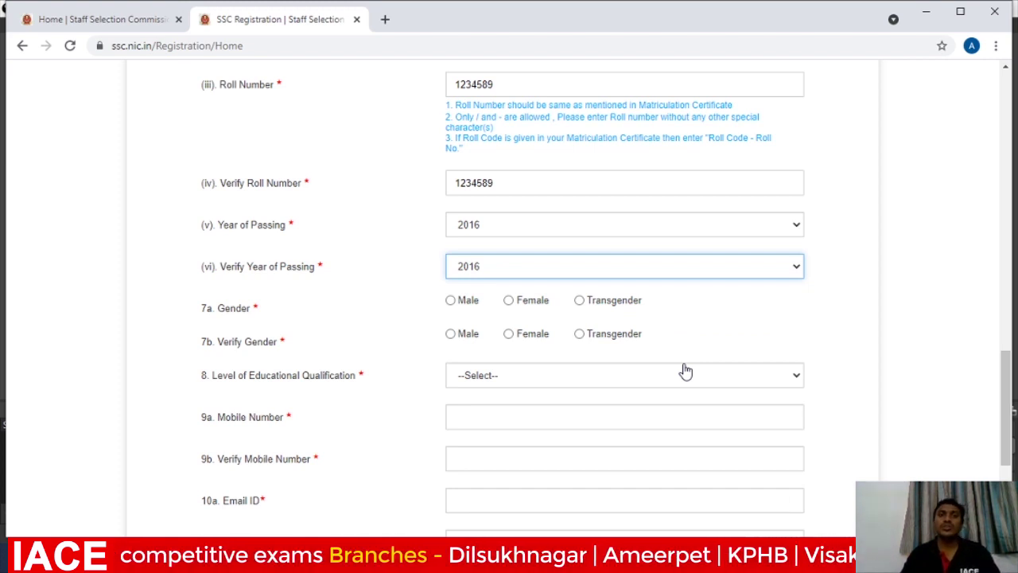
Set Gender and Verify Gender to Male and the qualification level to Matriculation (10th).
{"action": "left_click", "coordinate": [451, 302]}
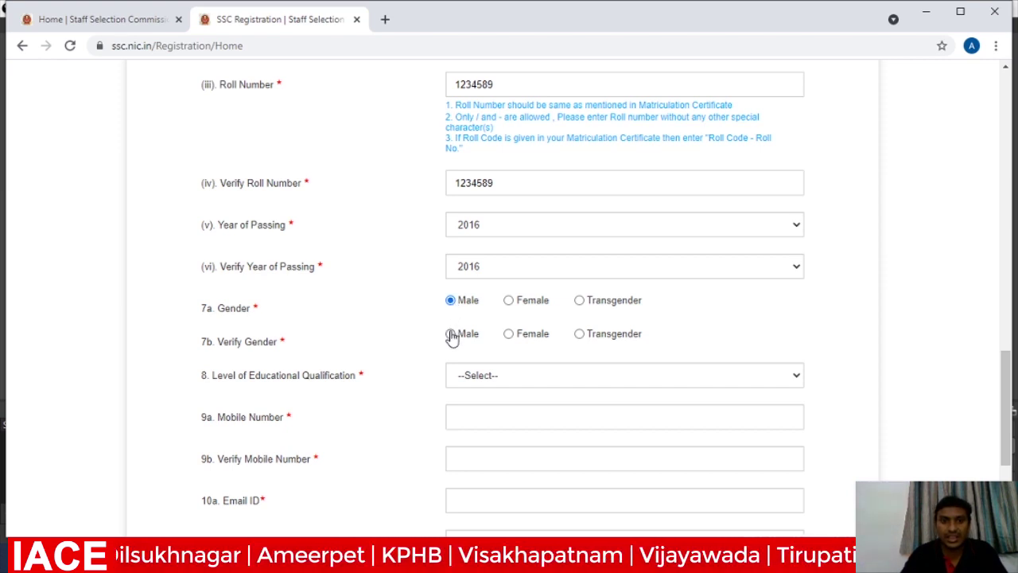
{"action": "left_click", "coordinate": [451, 334]}
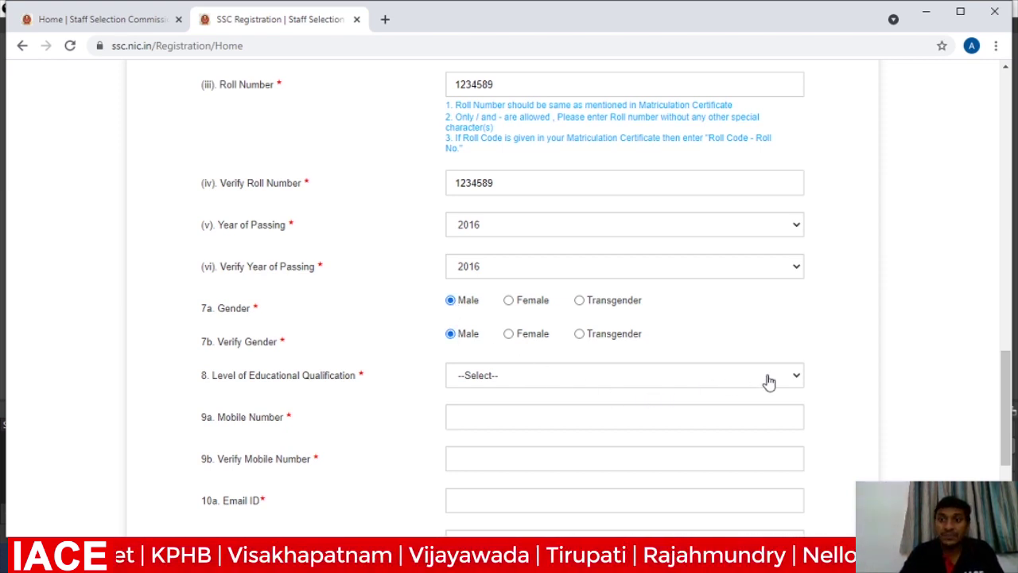
{"action": "left_click", "coordinate": [797, 381]}
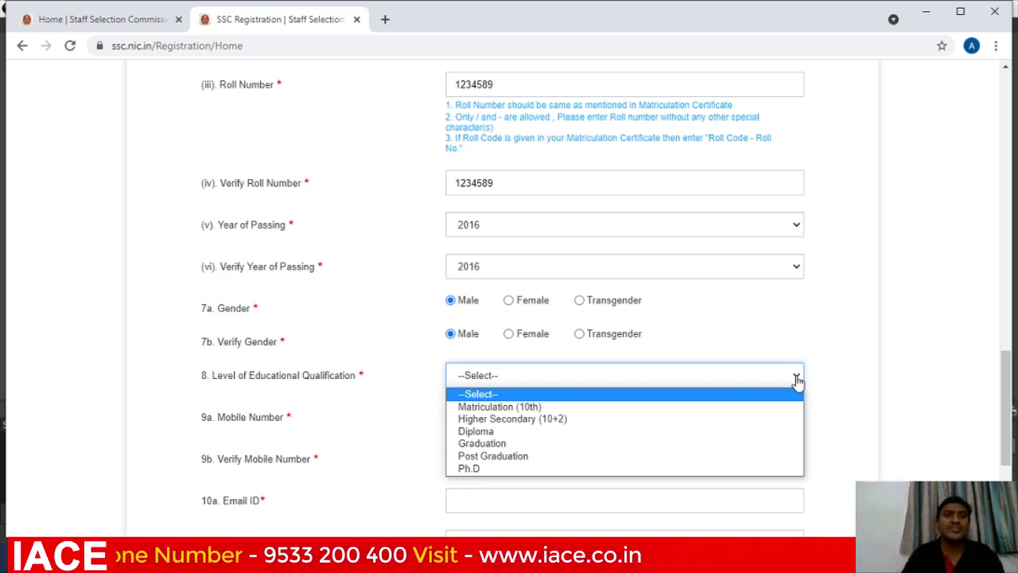
{"action": "left_click", "coordinate": [742, 408]}
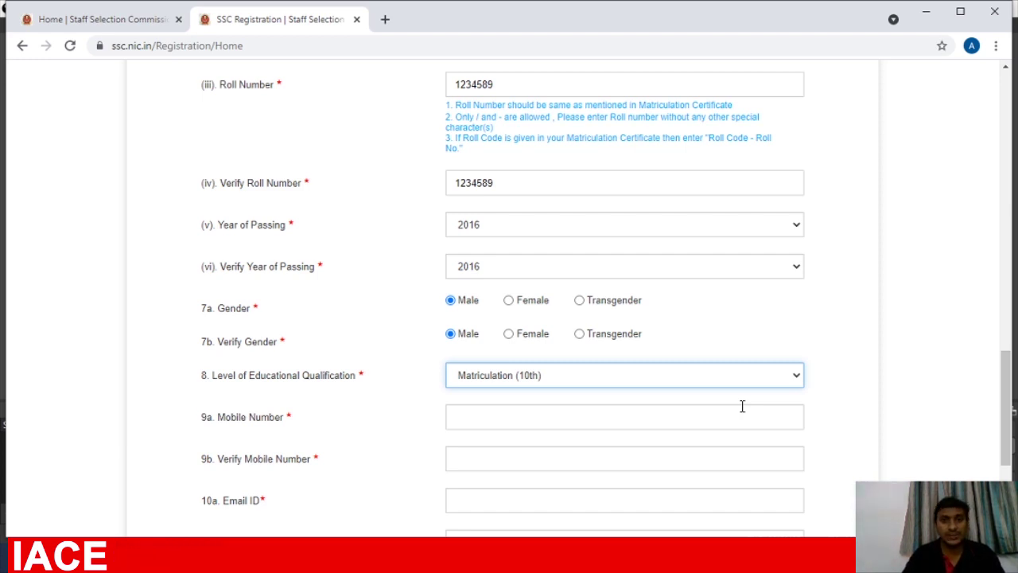
{"action": "left_click", "coordinate": [742, 406]}
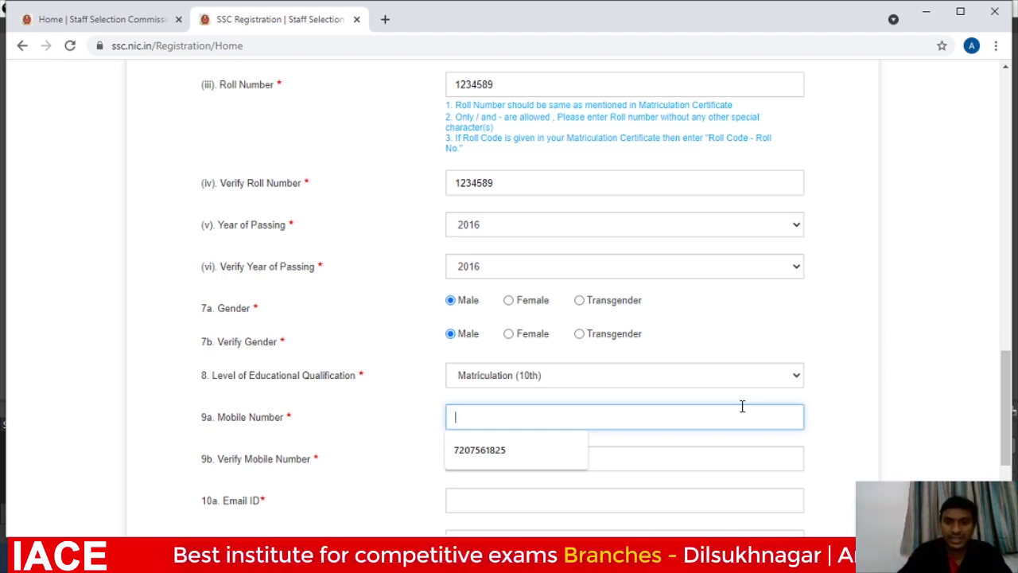
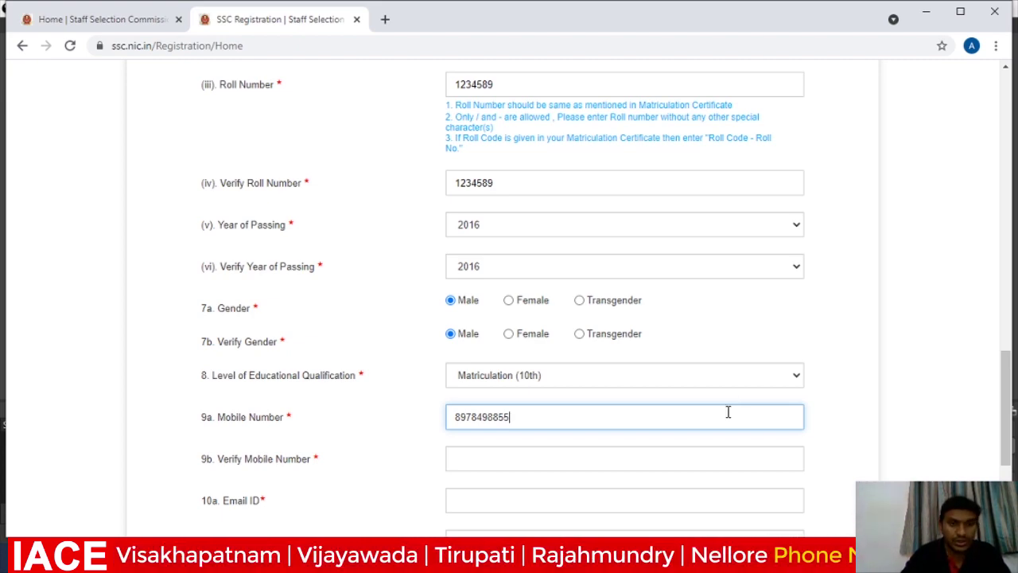
Enter the mobile number and retype it identically in Verify Mobile Number.
{"action": "left_click", "coordinate": [588, 455]}
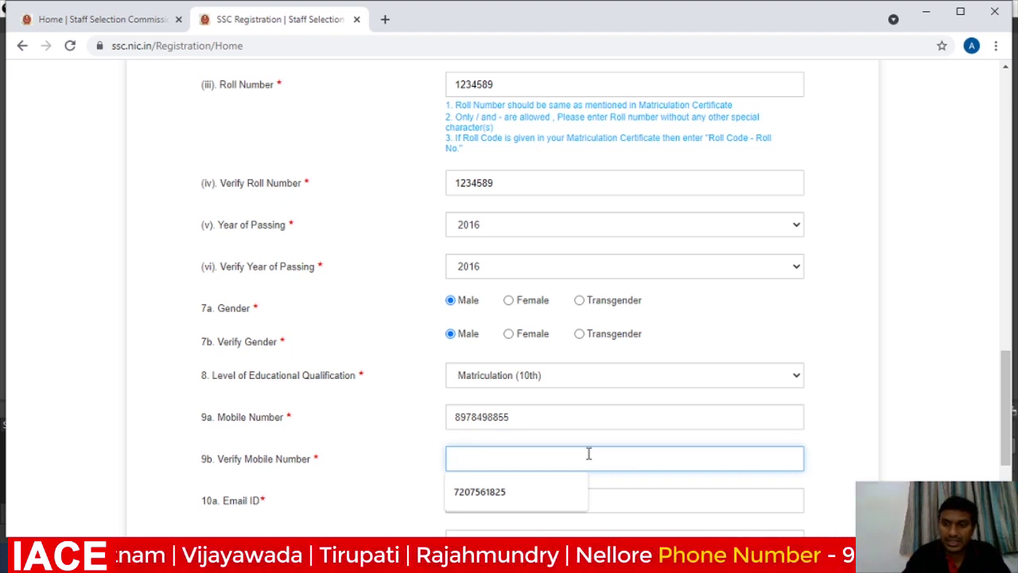
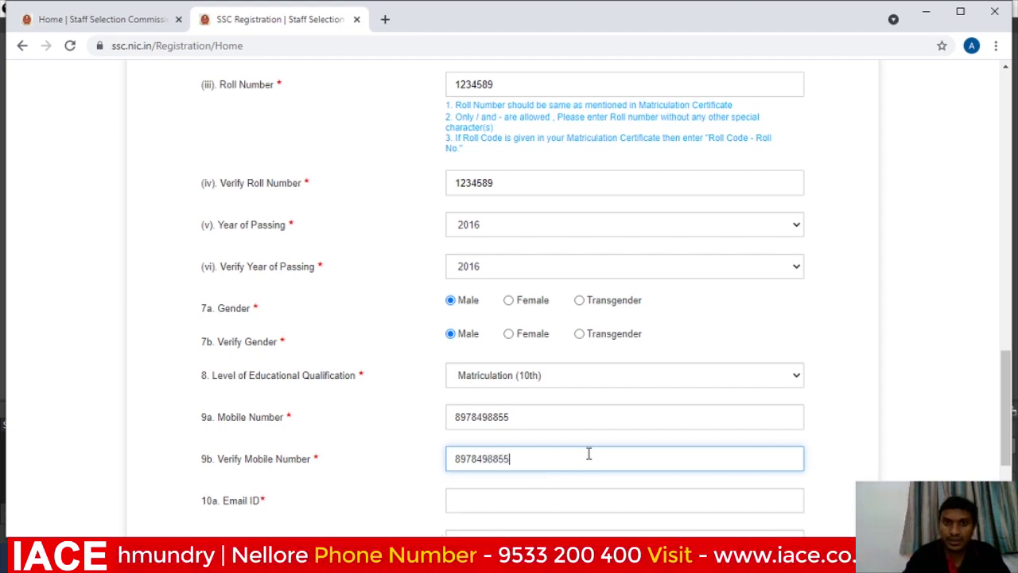
{"action": "scroll", "coordinate": [582, 425], "scroll_direction": "down", "scroll_amount": 3}
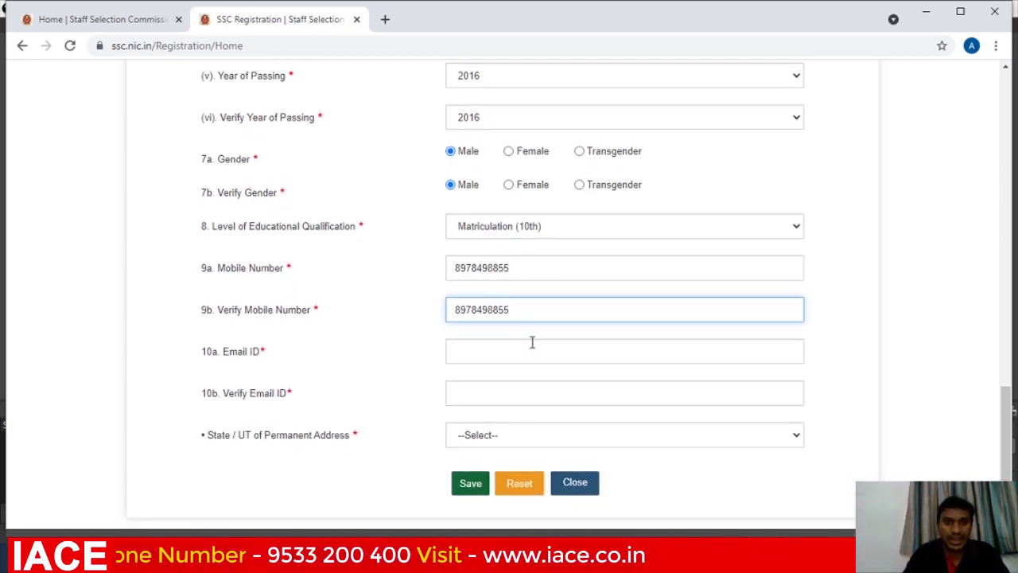
Enter the candidate's e-mail address in Email ID and again in Verify Email ID.
{"action": "left_click", "coordinate": [532, 345]}
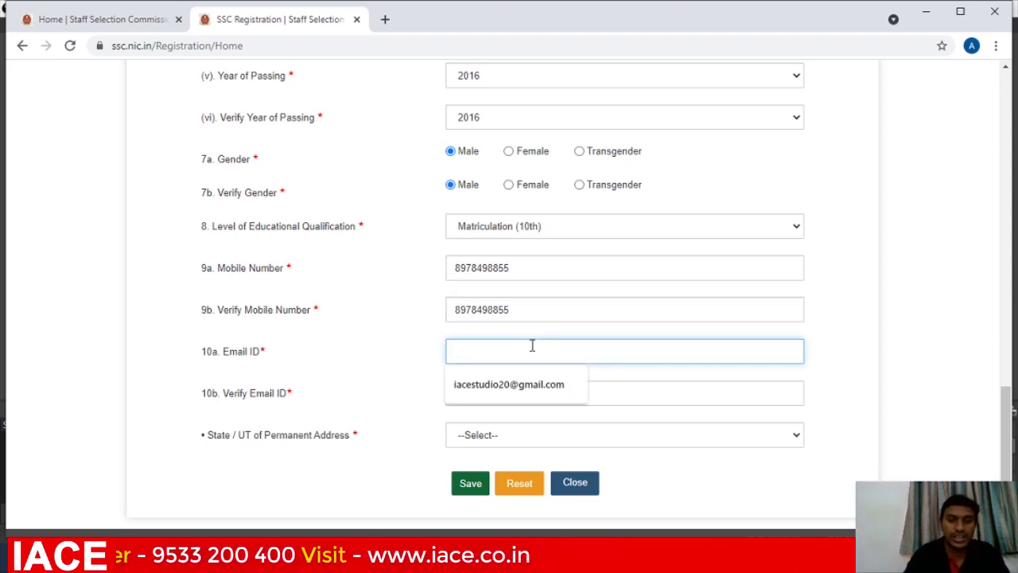
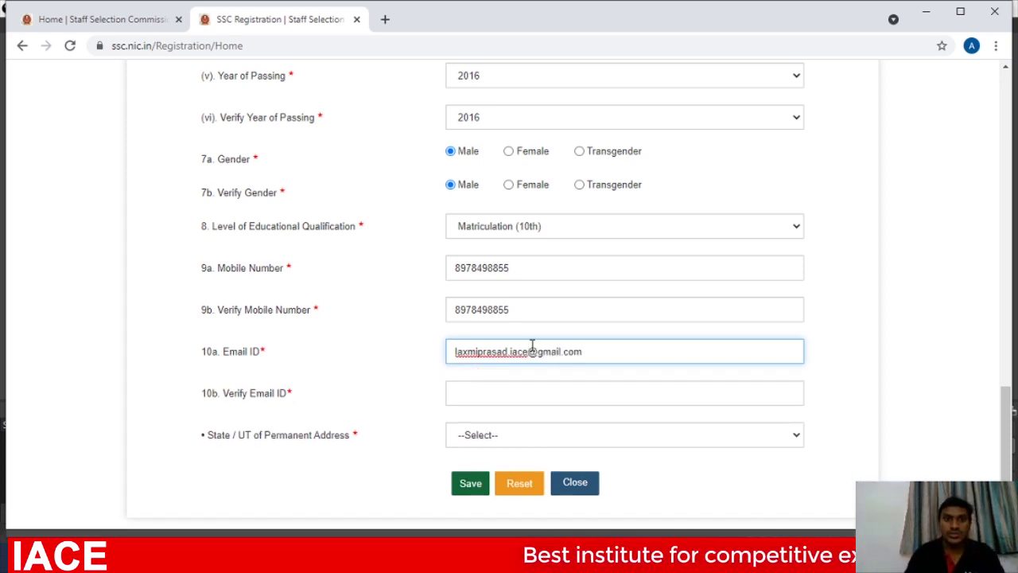
{"action": "left_click", "coordinate": [489, 394]}
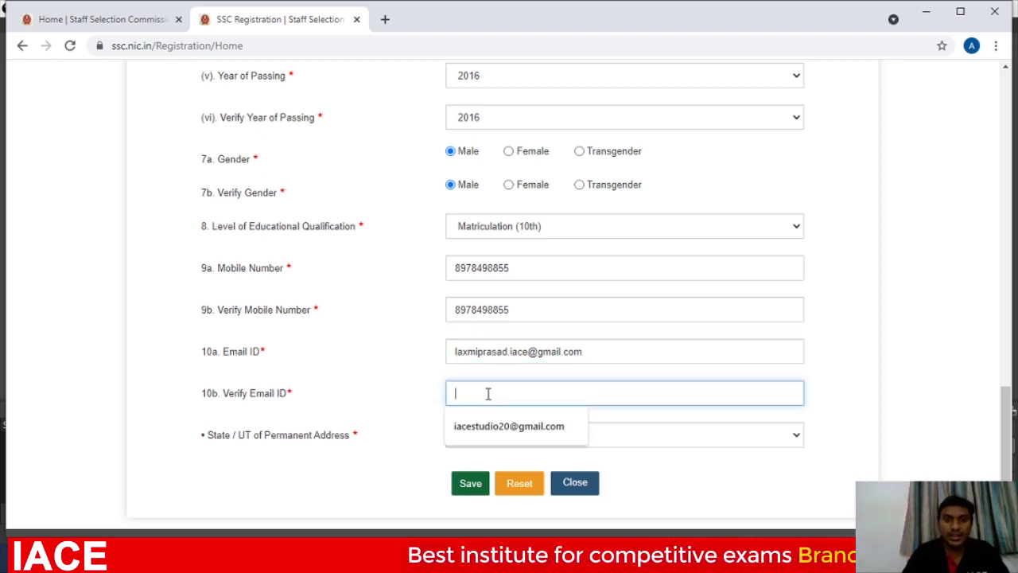
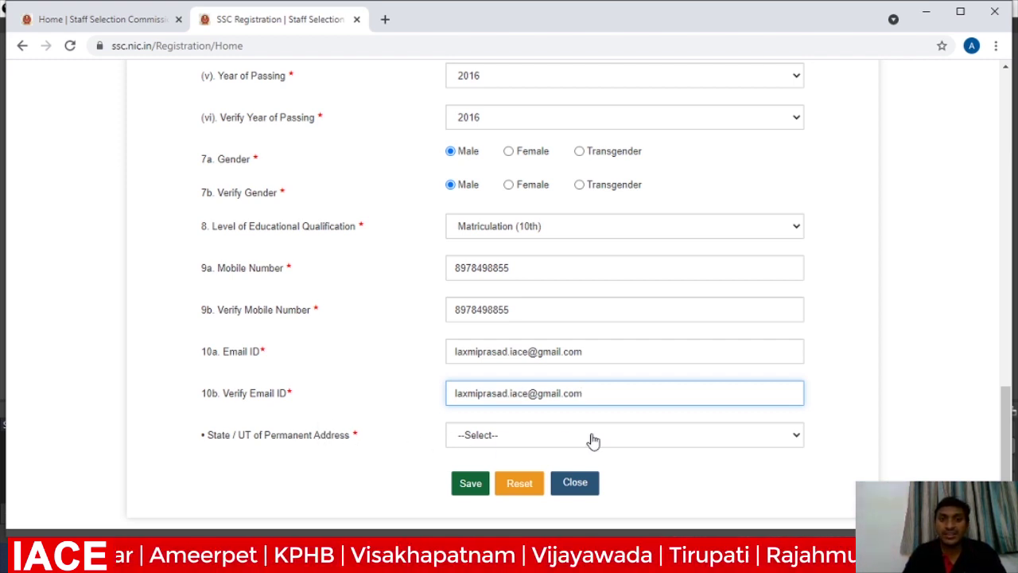
Set the permanent-address State / UT to Andhra Pradesh and save the details.
{"action": "left_click", "coordinate": [796, 437]}
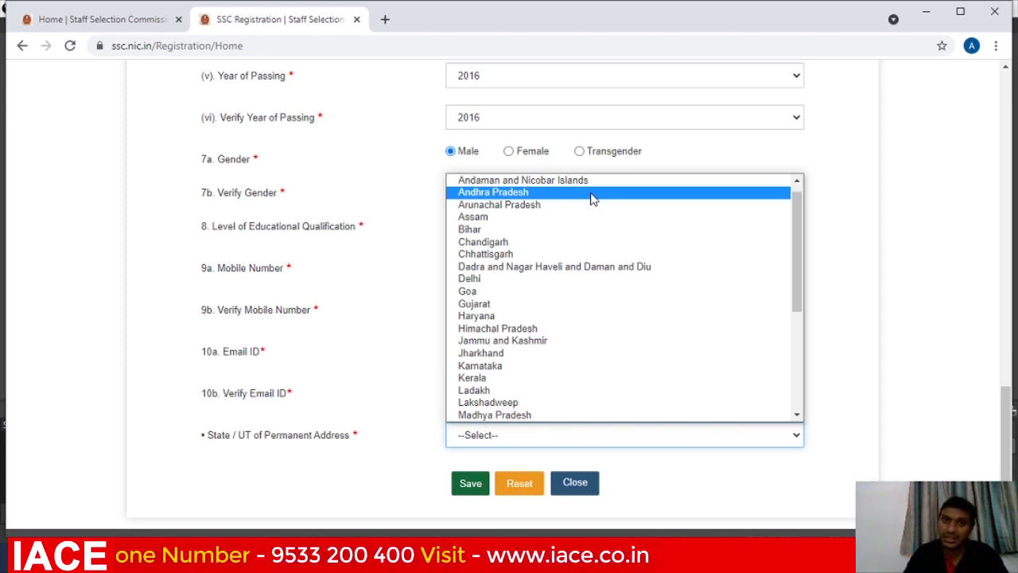
{"action": "left_click", "coordinate": [591, 192]}
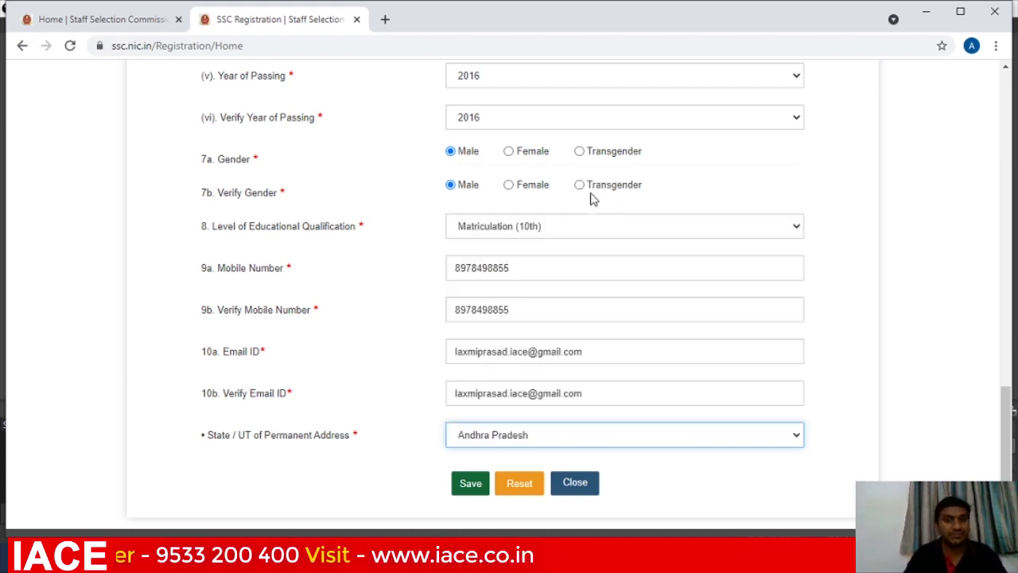
{"action": "left_click", "coordinate": [468, 490]}
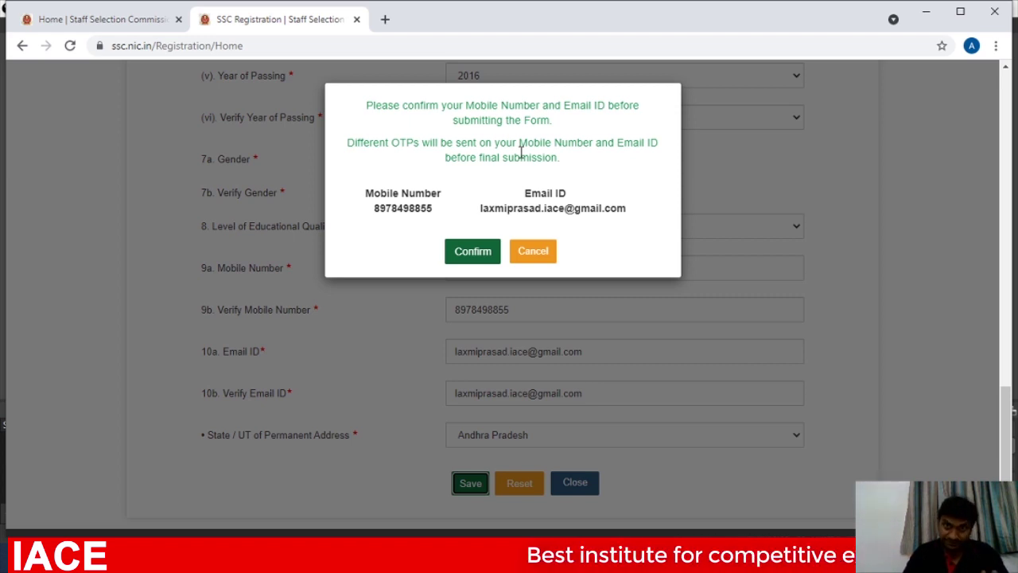
Confirm the mobile number and e-mail, dismiss the saved notice, and acknowledge the issued registration number.
{"action": "left_click", "coordinate": [467, 253]}
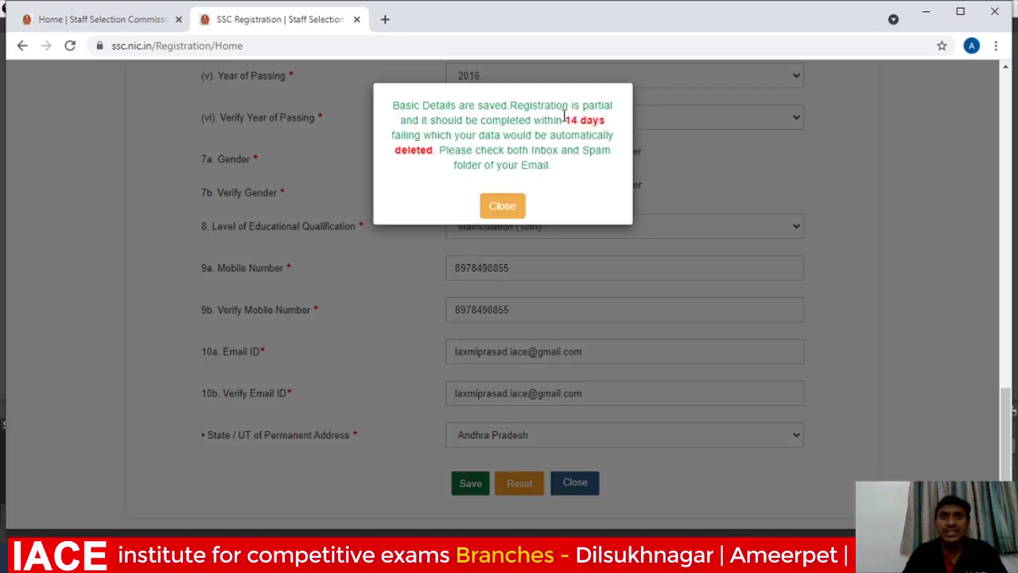
{"action": "left_click", "coordinate": [506, 208]}
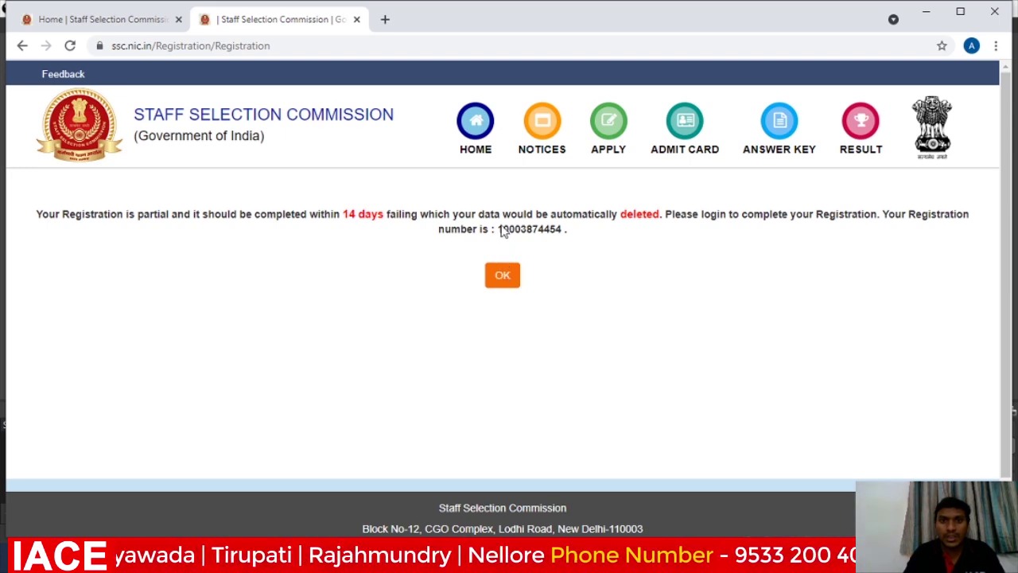
{"action": "left_click", "coordinate": [501, 275]}
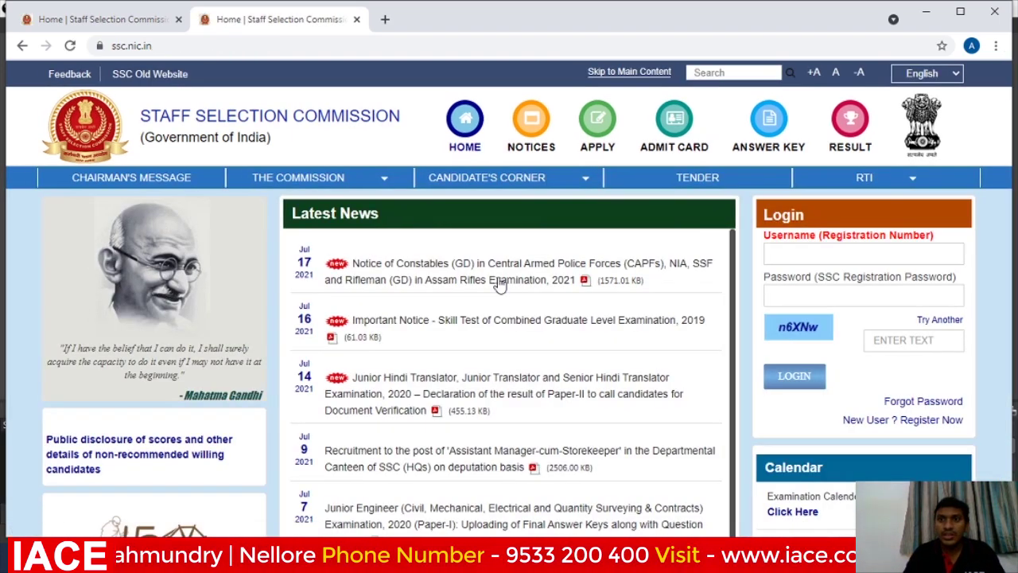
Log in using the saved registration number as username, the account password and the captcha text.
{"action": "left_click", "coordinate": [805, 257]}
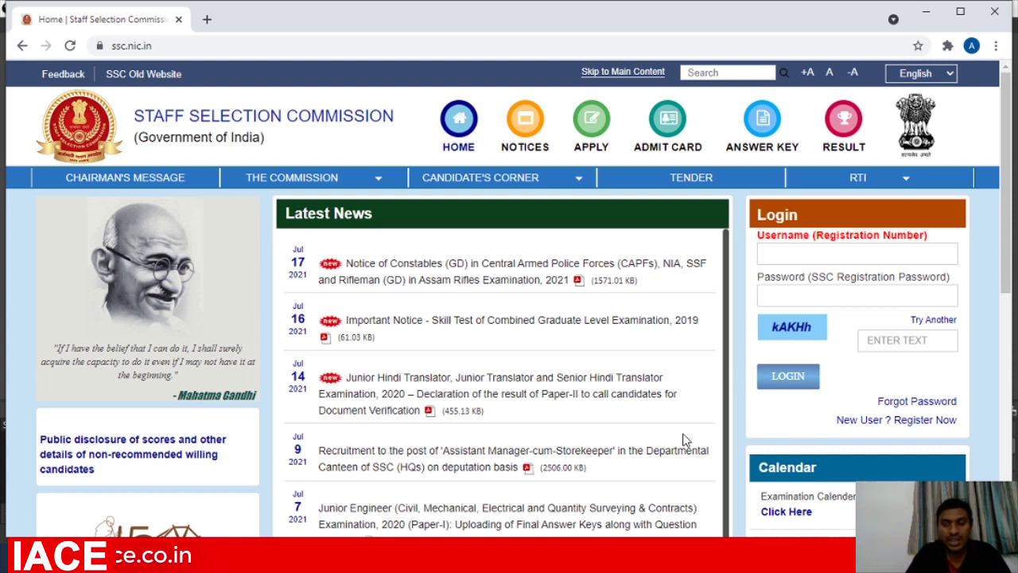
{"action": "left_click", "coordinate": [798, 256]}
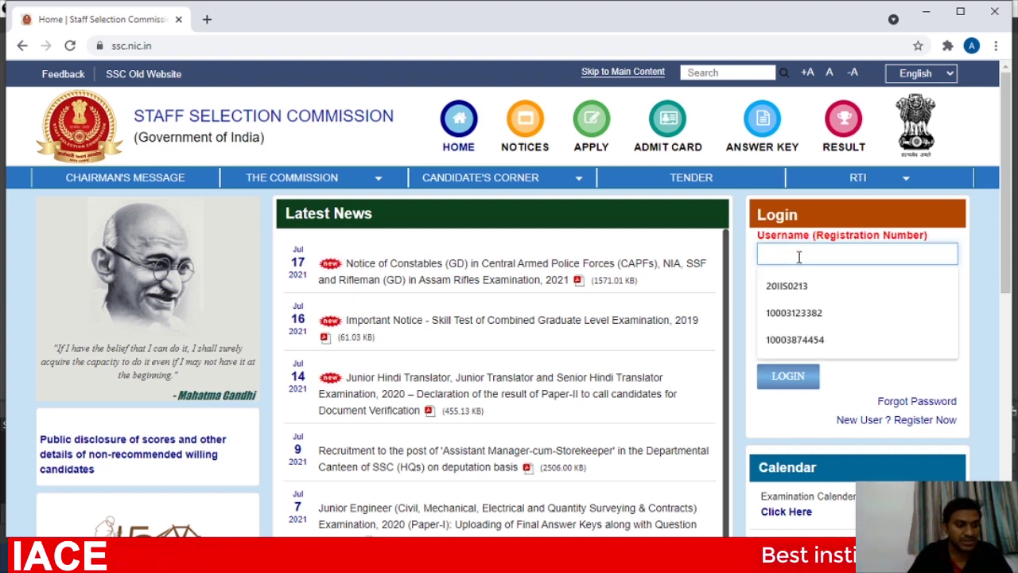
{"action": "left_click", "coordinate": [782, 339]}
{"action": "left_click", "coordinate": [785, 299]}
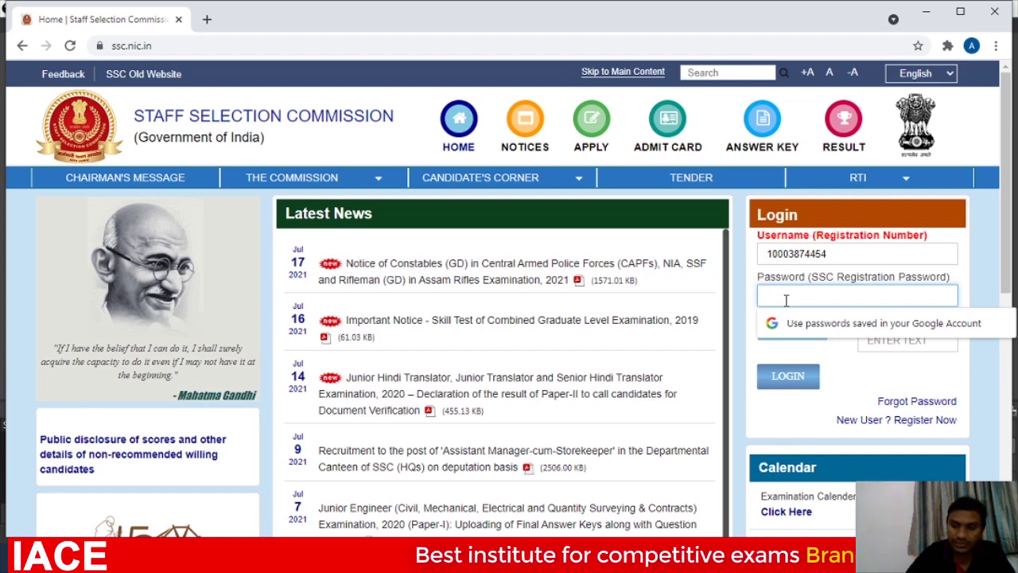
{"action": "type", "text": "••"}
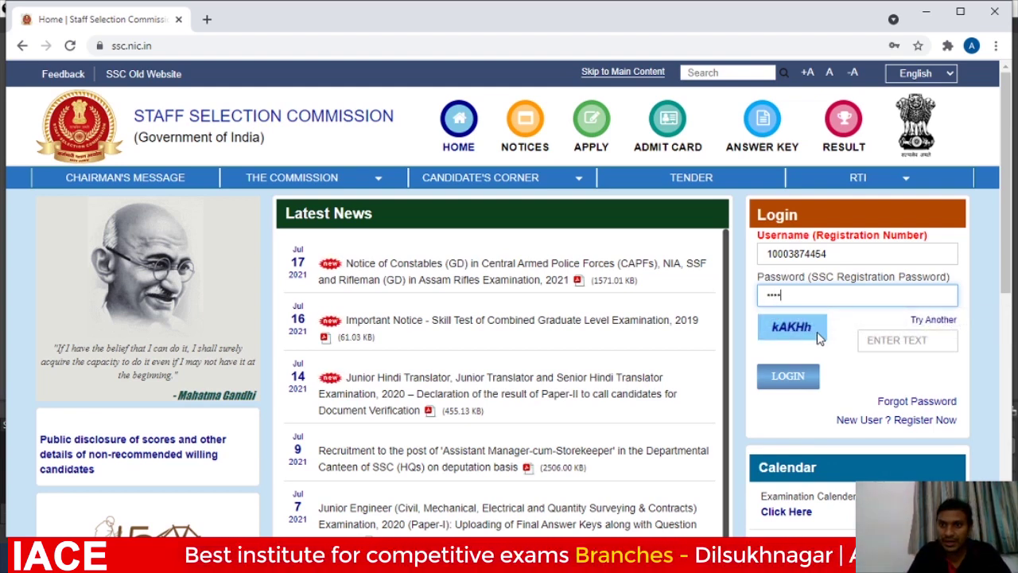
{"action": "left_click", "coordinate": [876, 340]}
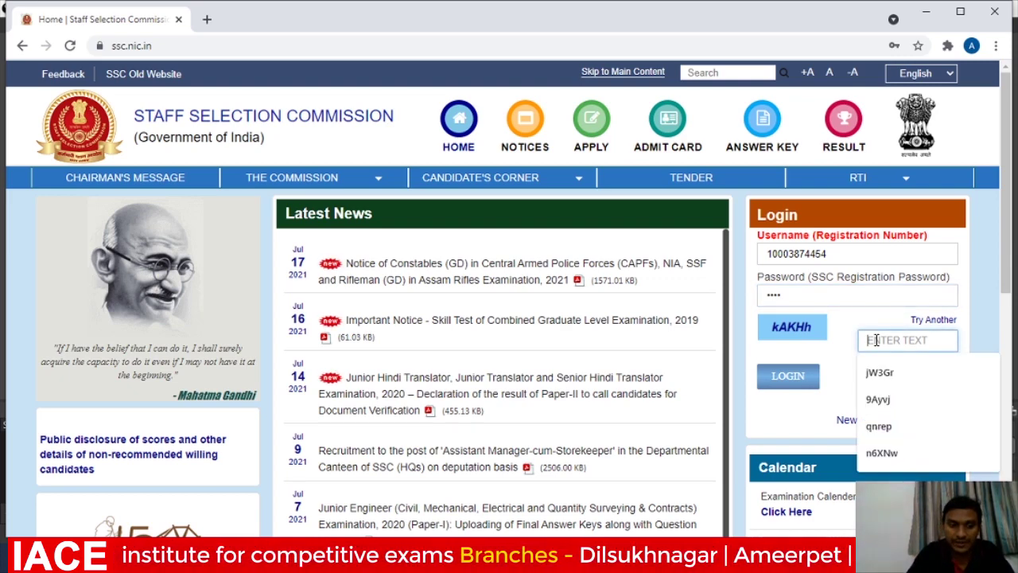
{"action": "type", "text": "kAKH"}
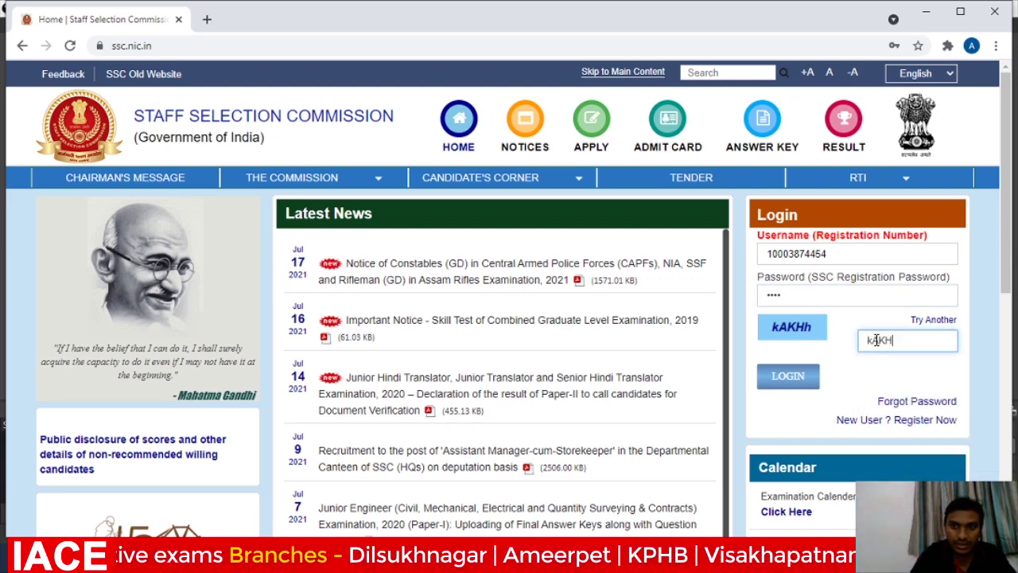
{"action": "type", "text": "h"}
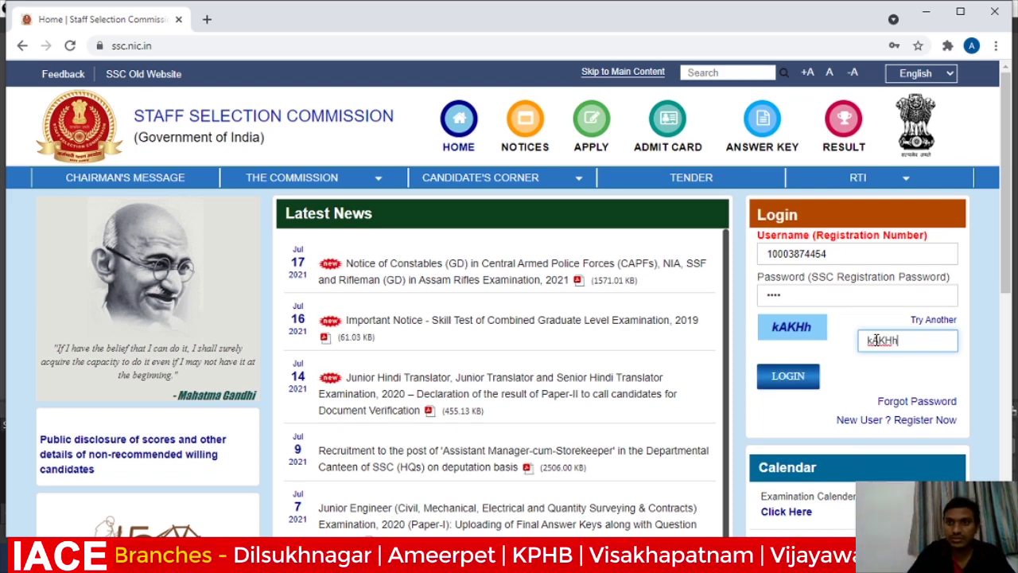
{"action": "left_click", "coordinate": [791, 379]}
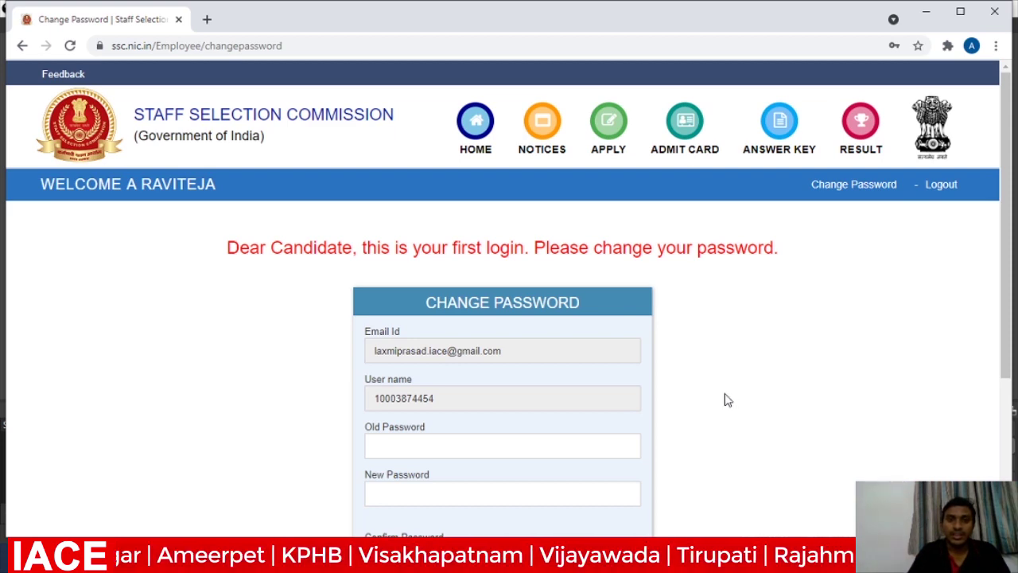
Replace the first-login password with a new one, entered and confirmed, then submit it.
{"action": "scroll", "coordinate": [509, 318], "scroll_direction": "down", "scroll_amount": 2}
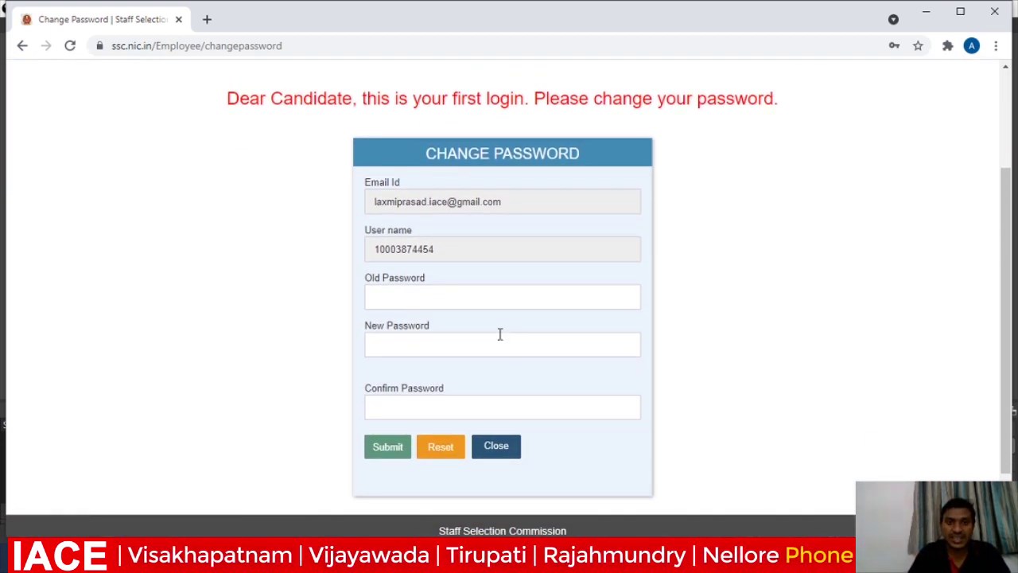
{"action": "left_click", "coordinate": [485, 295]}
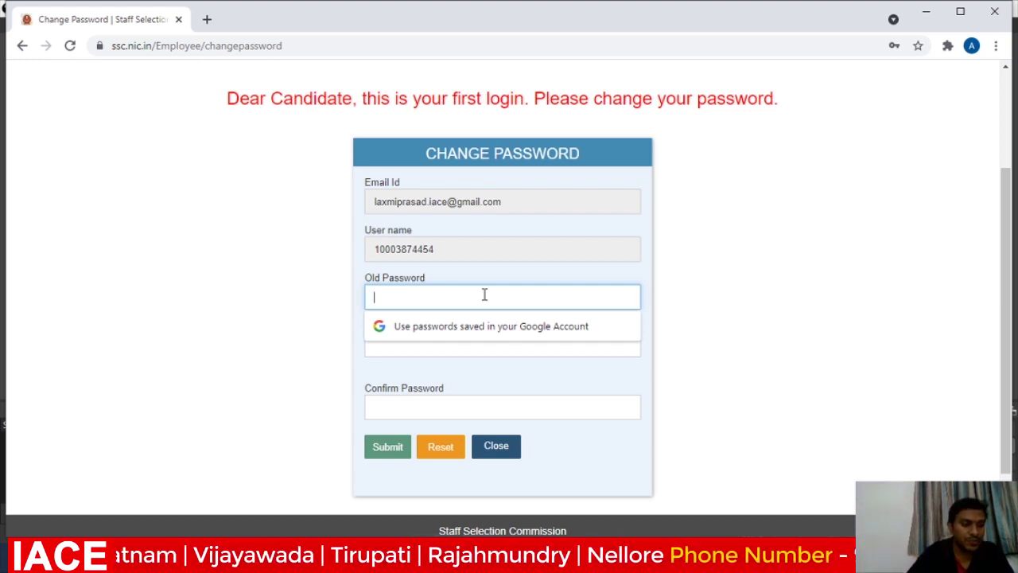
{"action": "type", "text": "••"}
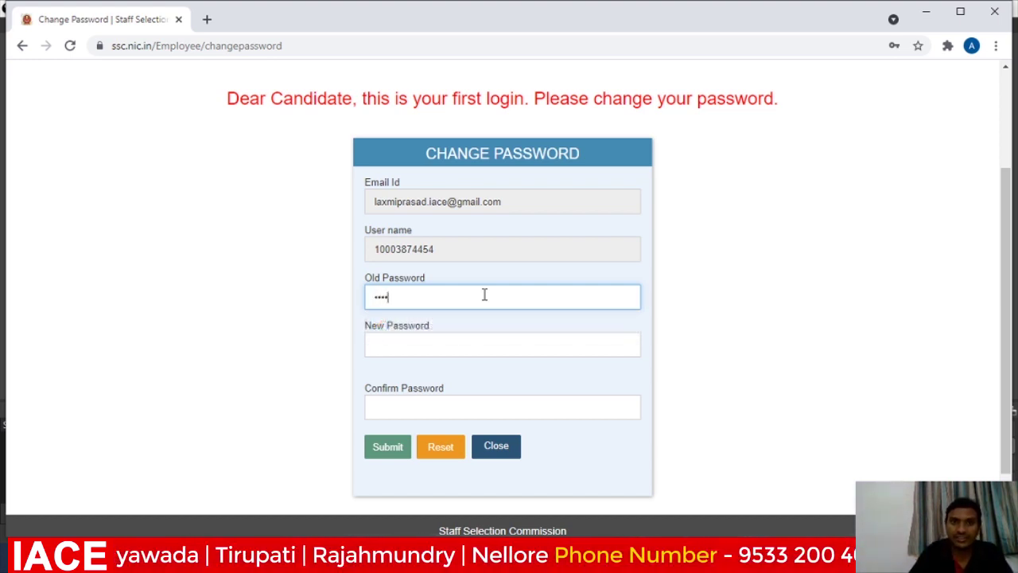
{"action": "type", "text": "••"}
{"action": "left_click", "coordinate": [419, 342]}
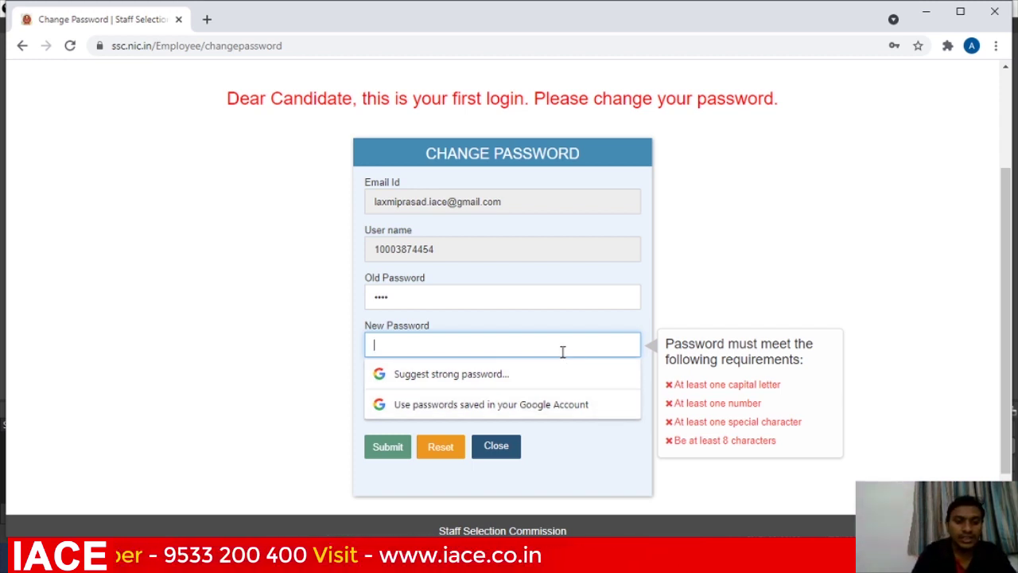
{"action": "type", "text": "•"}
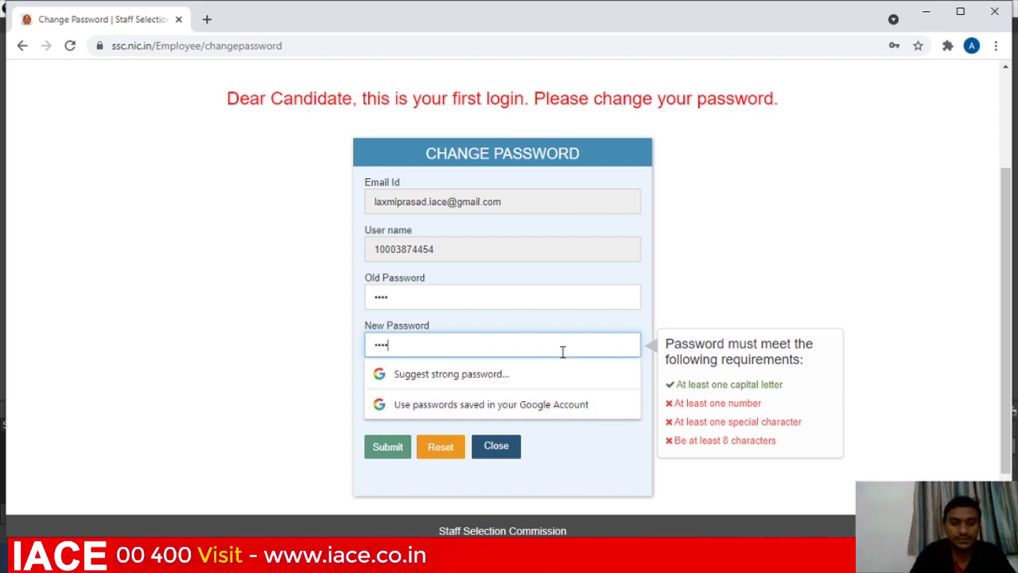
{"action": "type", "text": "@123"}
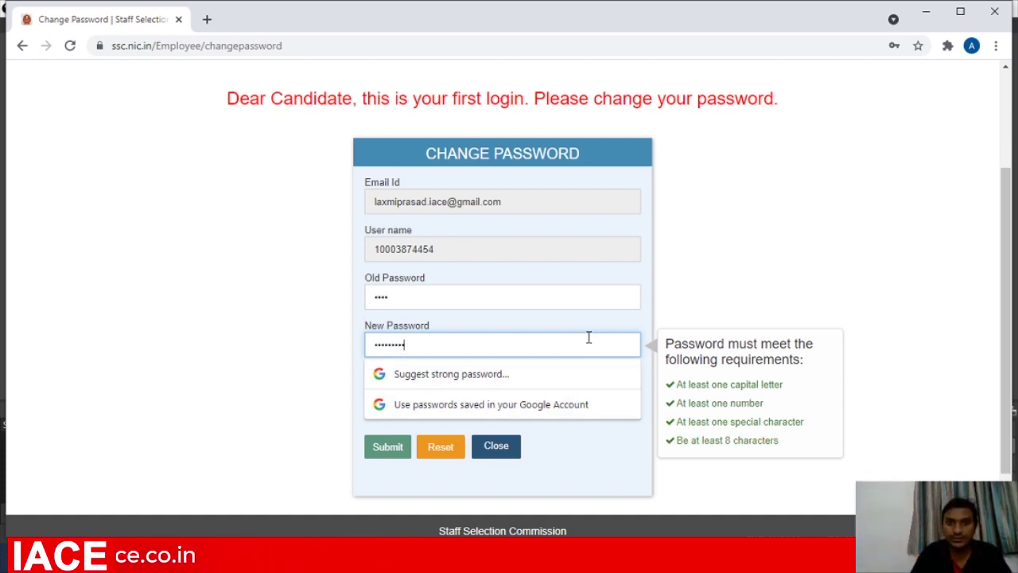
{"action": "left_click", "coordinate": [602, 440]}
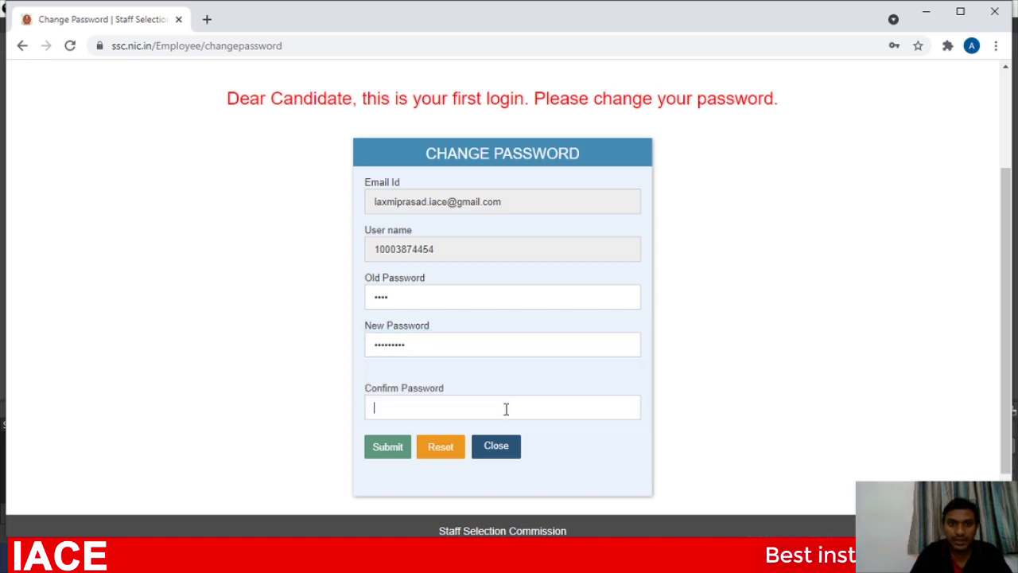
{"action": "left_click", "coordinate": [505, 408]}
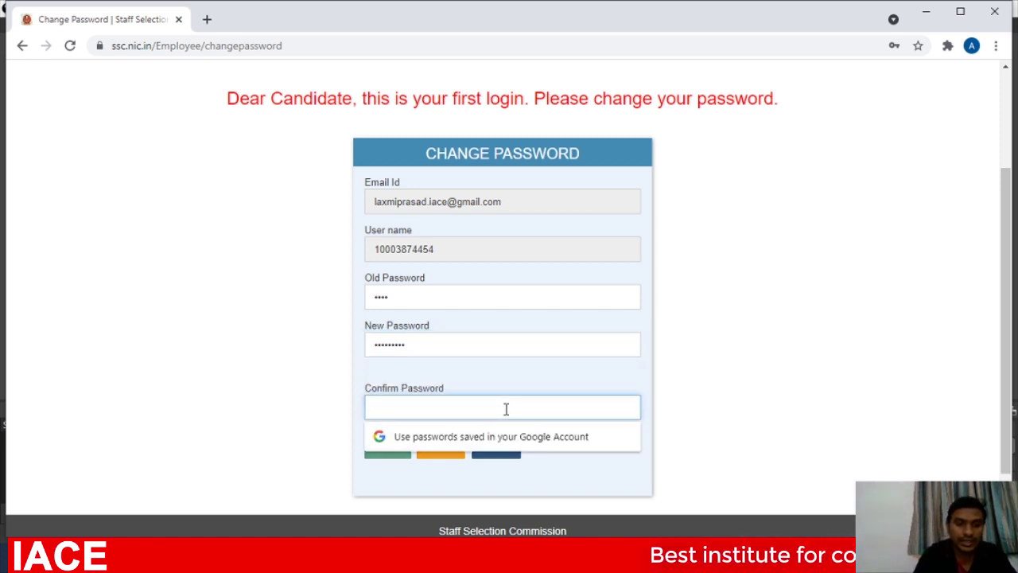
{"action": "type", "text": "••••"}
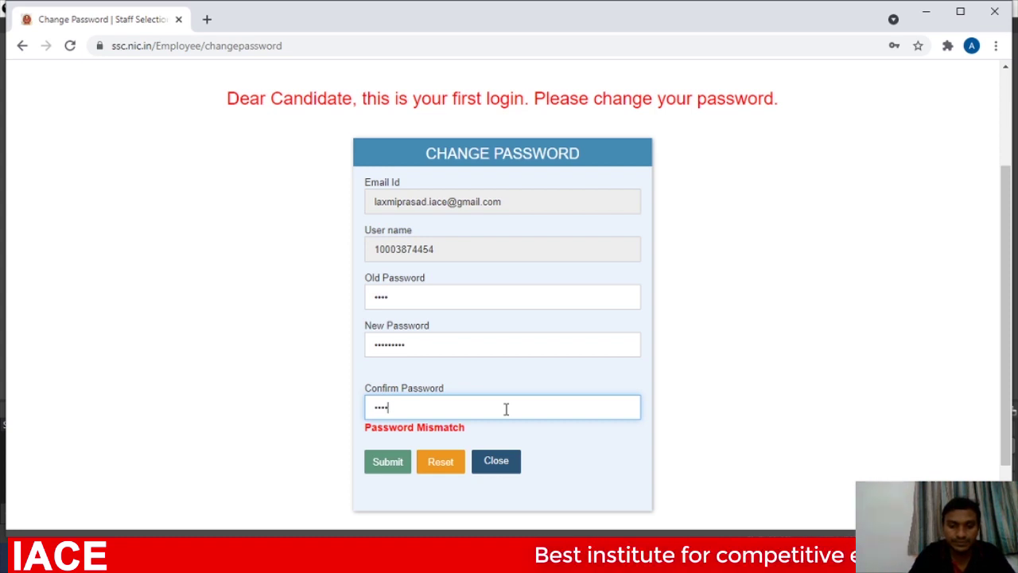
{"action": "type", "text": "•••••"}
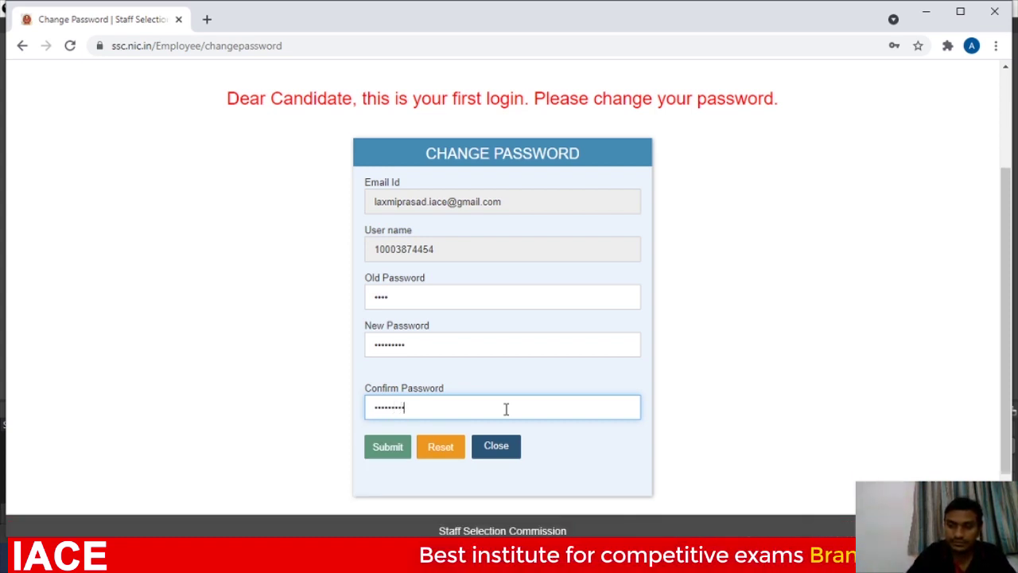
{"action": "left_click", "coordinate": [381, 451]}
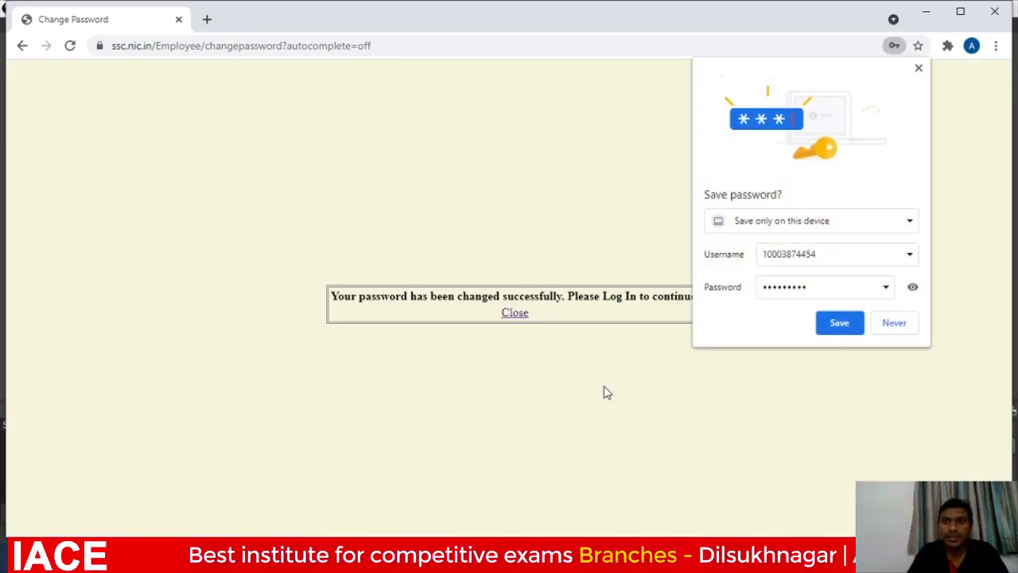
Decline Chrome's save-password offer and close the success notice to return to the SSC home page.
{"action": "left_click", "coordinate": [898, 325]}
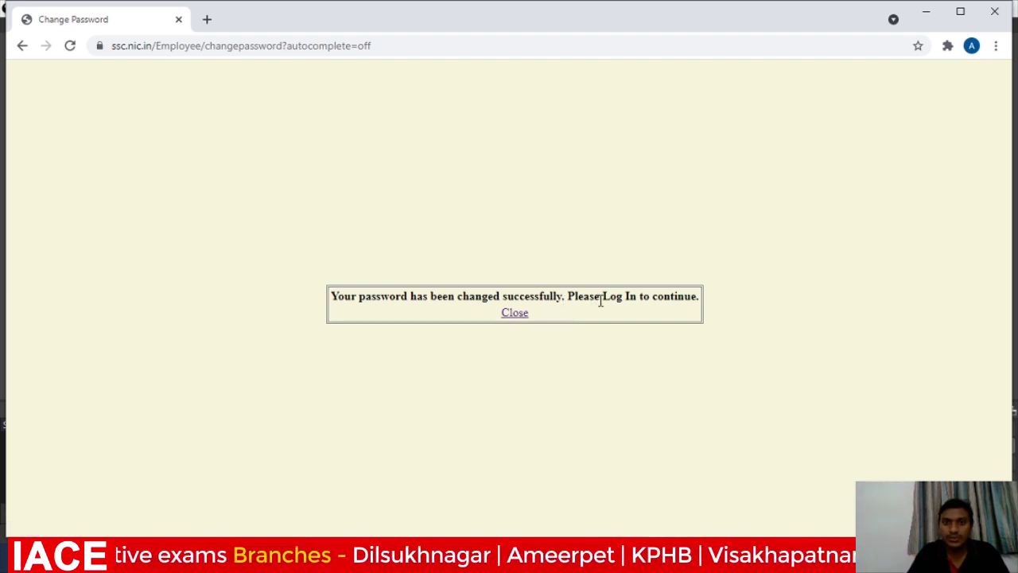
{"action": "left_click", "coordinate": [520, 318]}
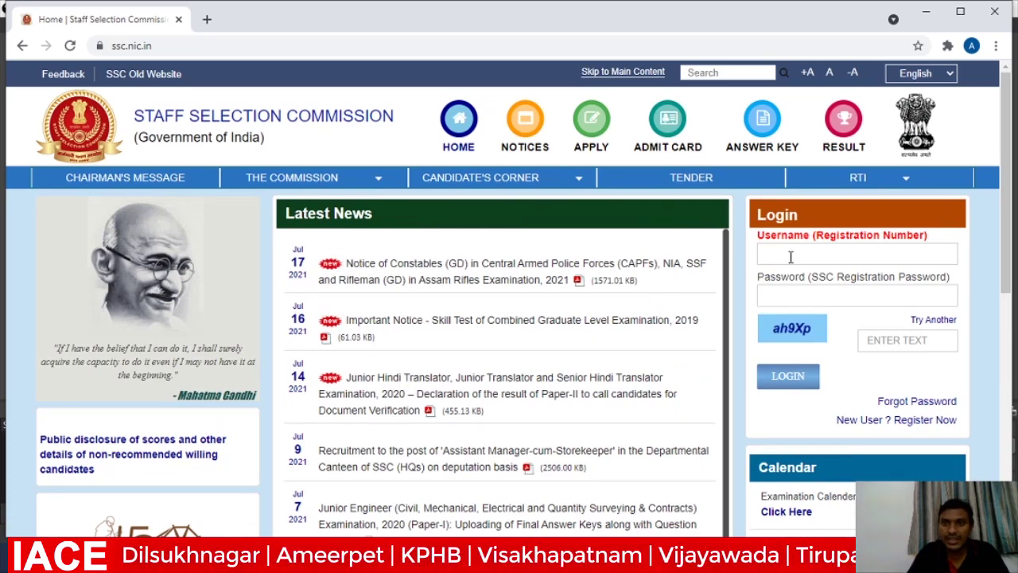
Sign in again with the saved registration number, the new password and the captcha text.
{"action": "left_click", "coordinate": [790, 255]}
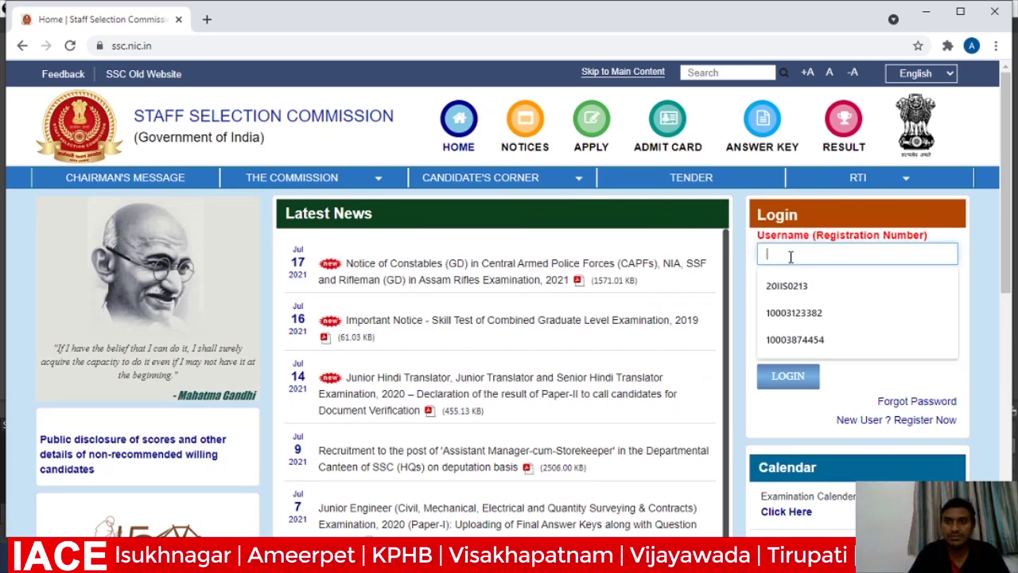
{"action": "left_click", "coordinate": [794, 343]}
{"action": "left_click", "coordinate": [780, 294]}
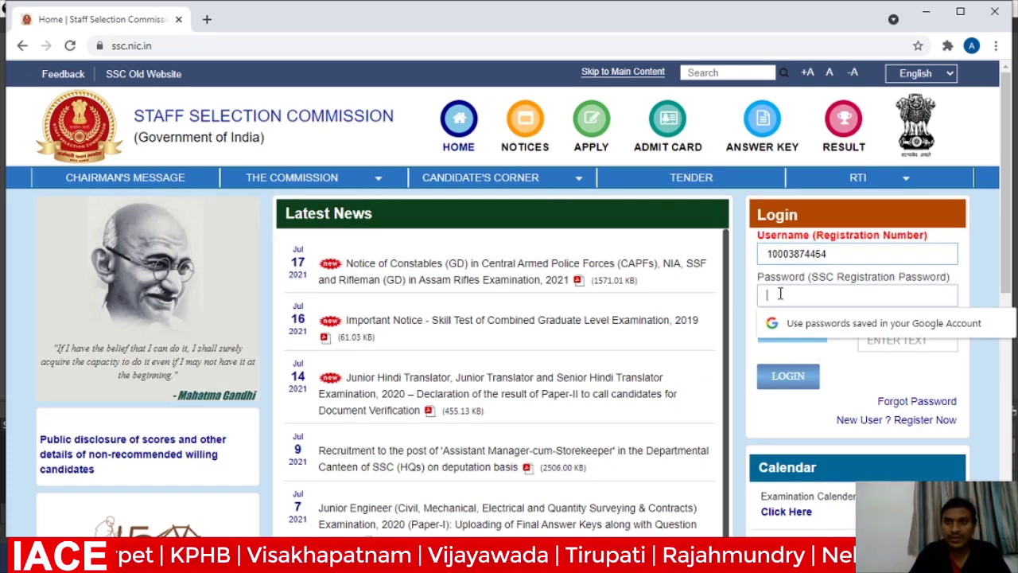
{"action": "type", "text": "•••"}
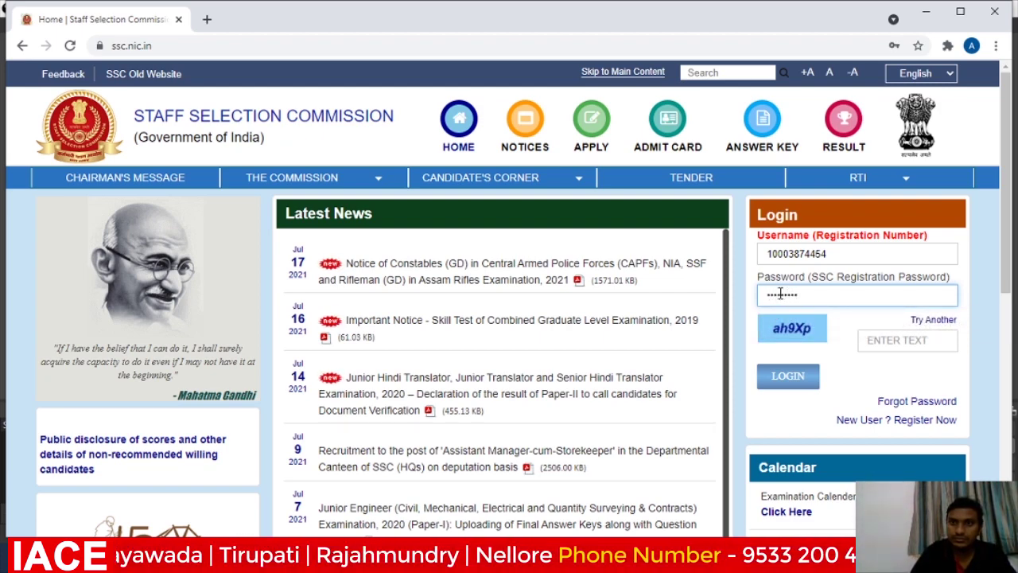
{"action": "left_click", "coordinate": [877, 338]}
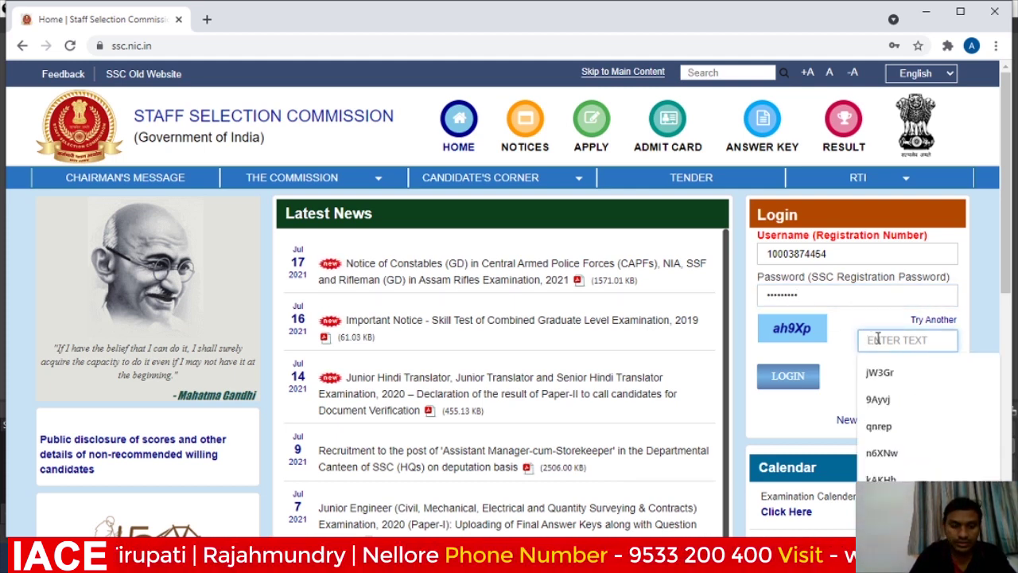
{"action": "type", "text": "ah9X"}
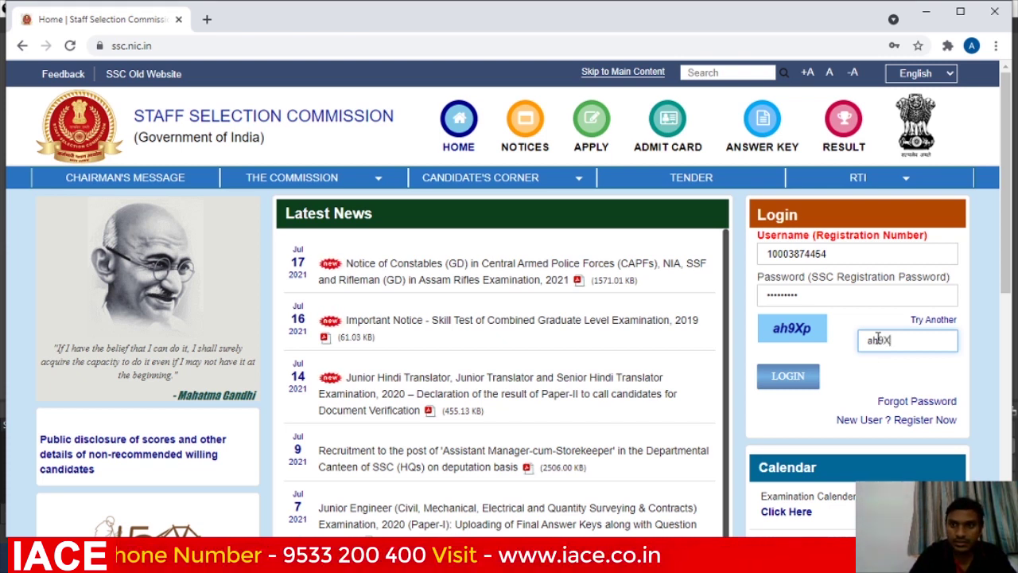
{"action": "type", "text": "p"}
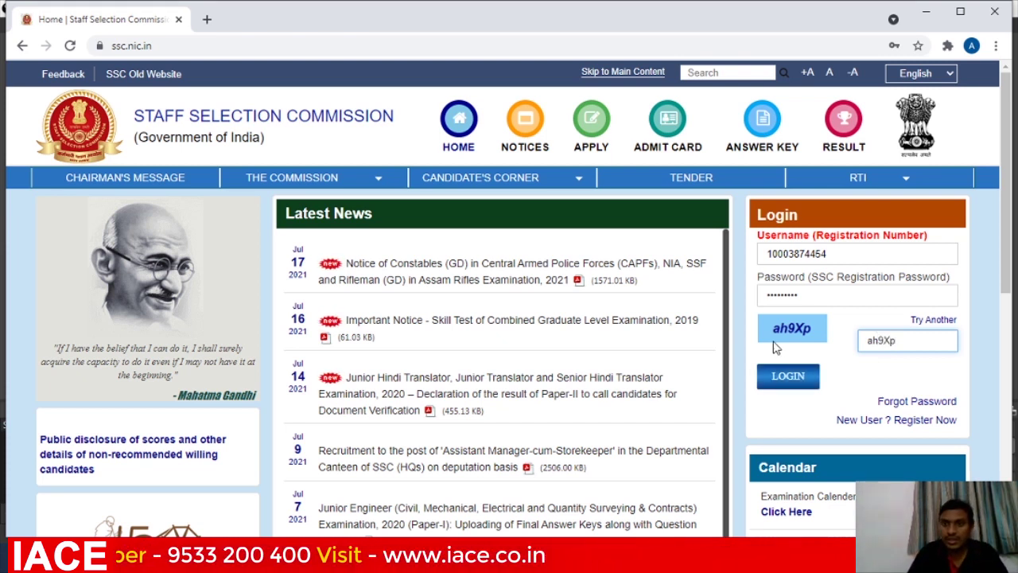
{"action": "left_click", "coordinate": [786, 377]}
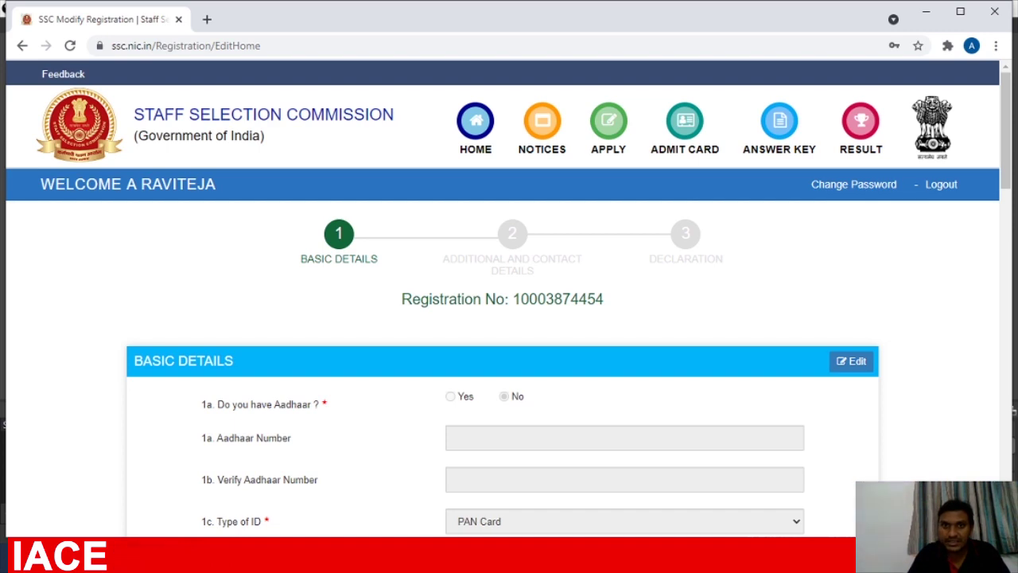
Review the Basic Details and move on to the Additional and Contact Details form.
{"action": "scroll", "coordinate": [509, 318], "scroll_direction": "down", "scroll_amount": 3}
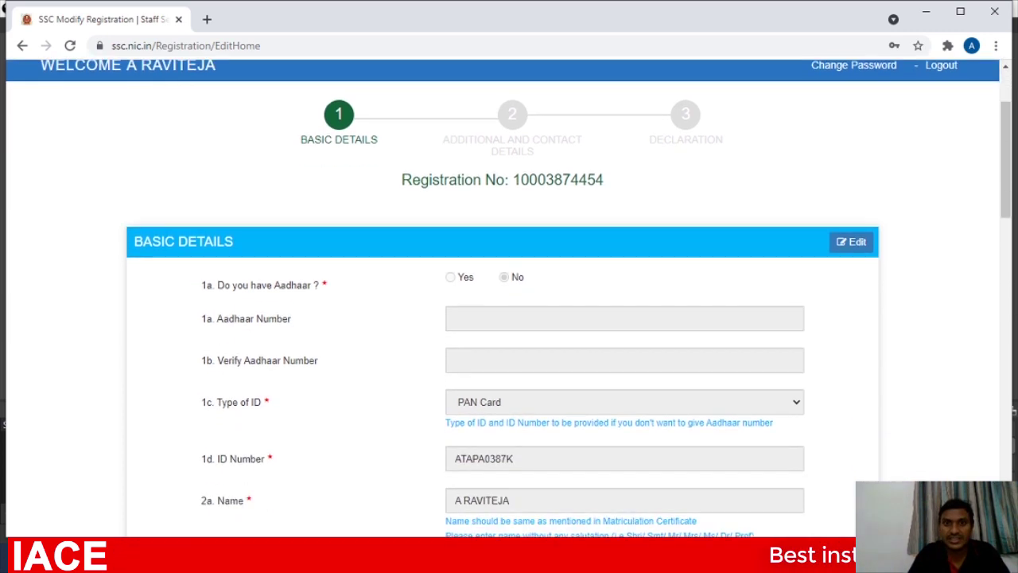
{"action": "scroll", "coordinate": [509, 318], "scroll_direction": "down", "scroll_amount": 15}
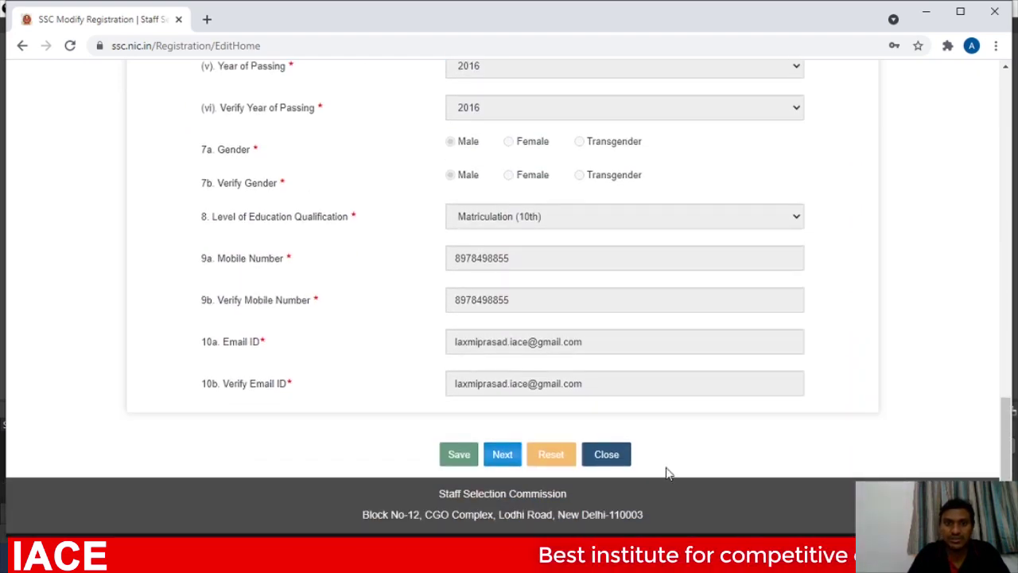
{"action": "left_click", "coordinate": [502, 456]}
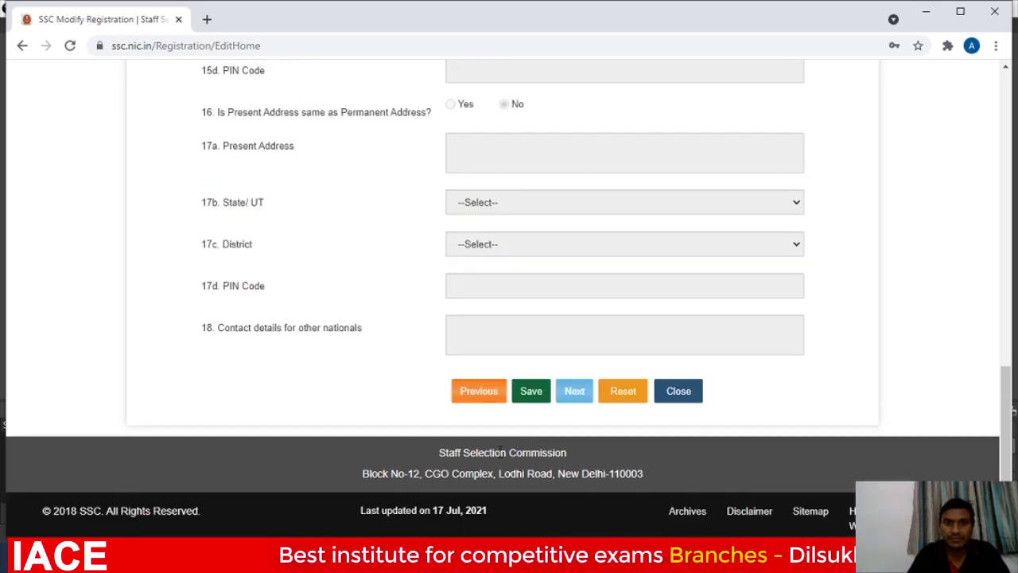
{"action": "left_click", "coordinate": [1005, 68]}
{"action": "scroll", "coordinate": [613, 196], "scroll_direction": "up", "scroll_amount": 12}
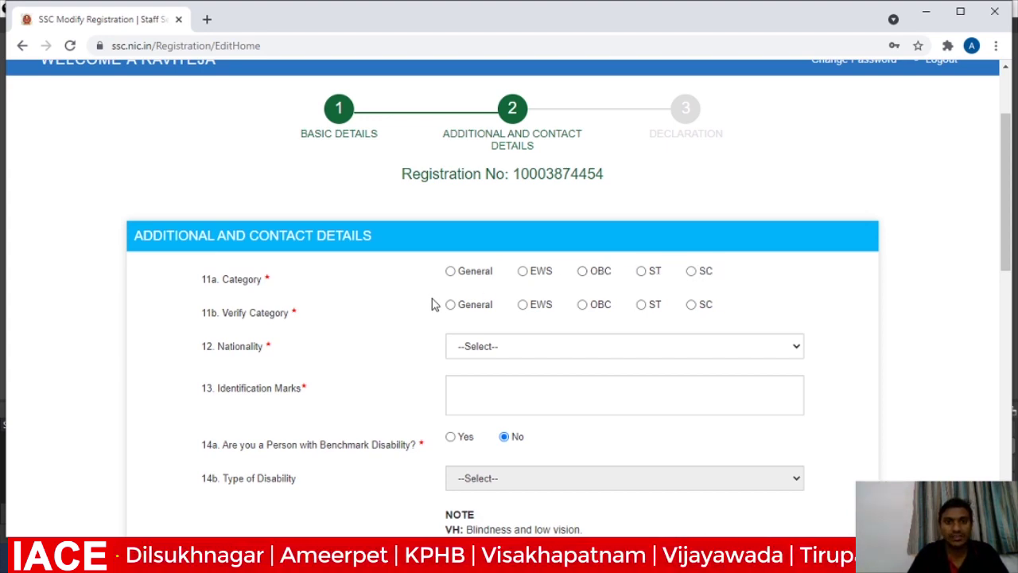
Set Category and Verify Category to General and Nationality to Citizen of India.
{"action": "left_click", "coordinate": [450, 272]}
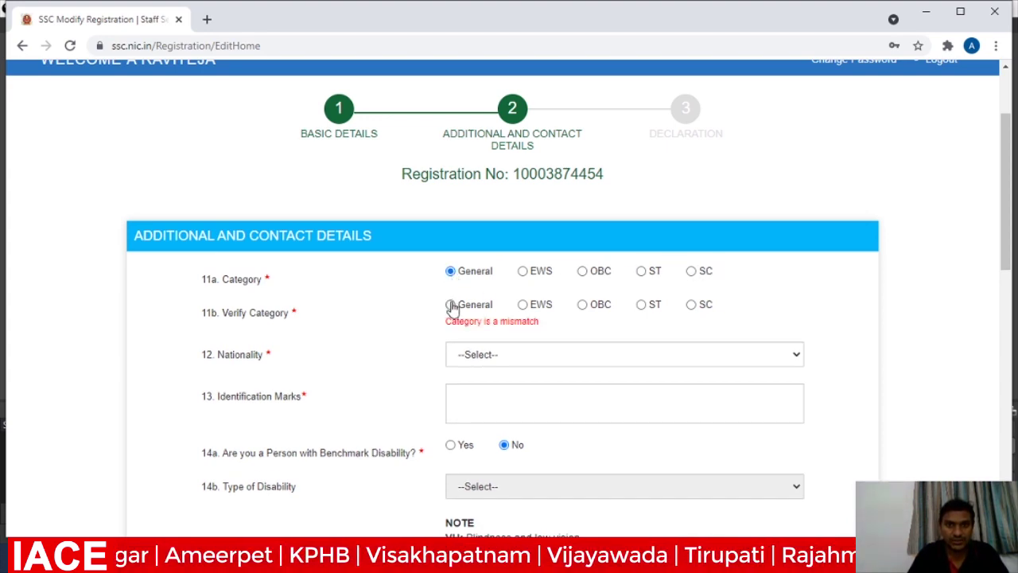
{"action": "left_click", "coordinate": [451, 305]}
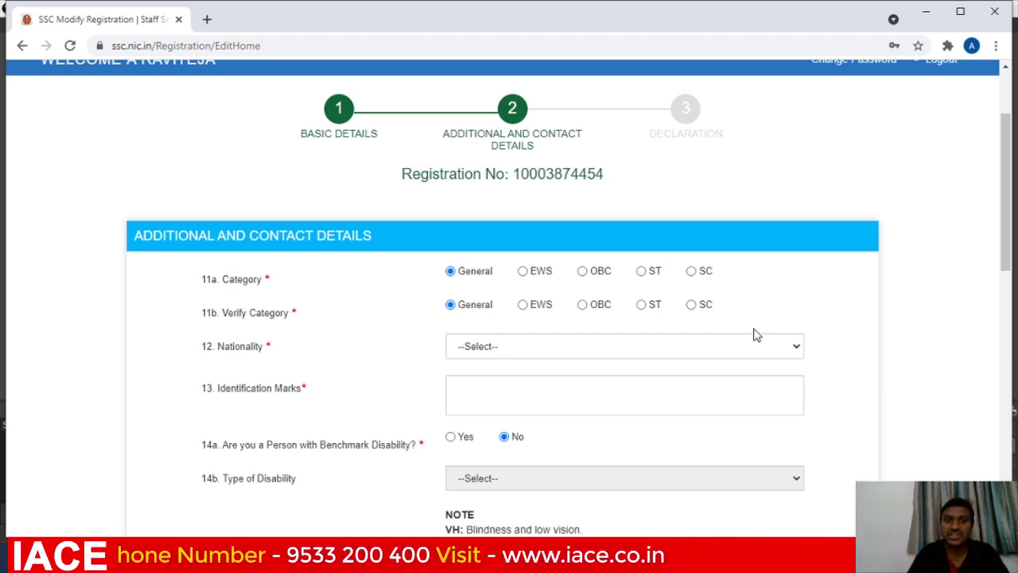
{"action": "left_click", "coordinate": [795, 347]}
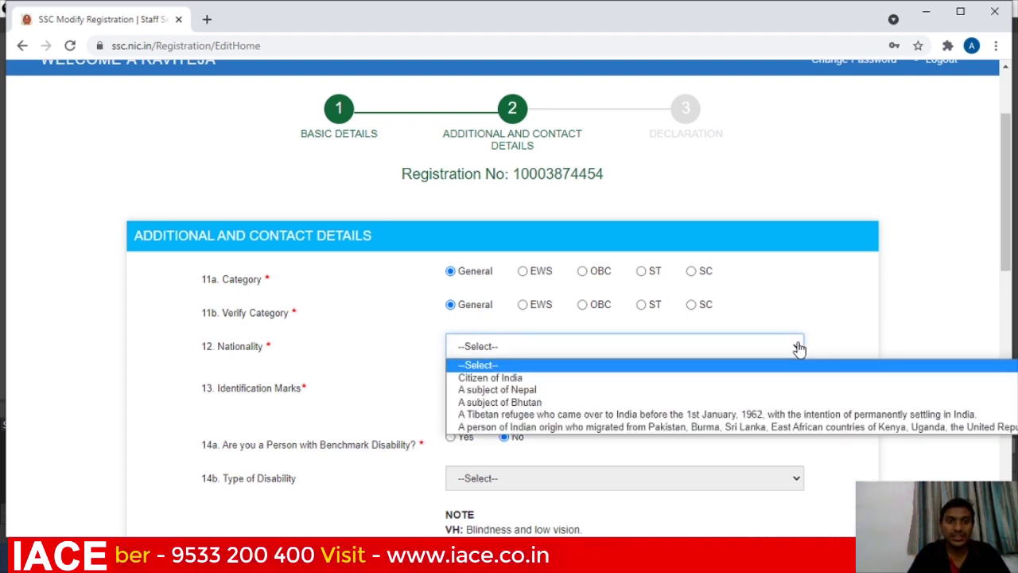
{"action": "left_click", "coordinate": [695, 379]}
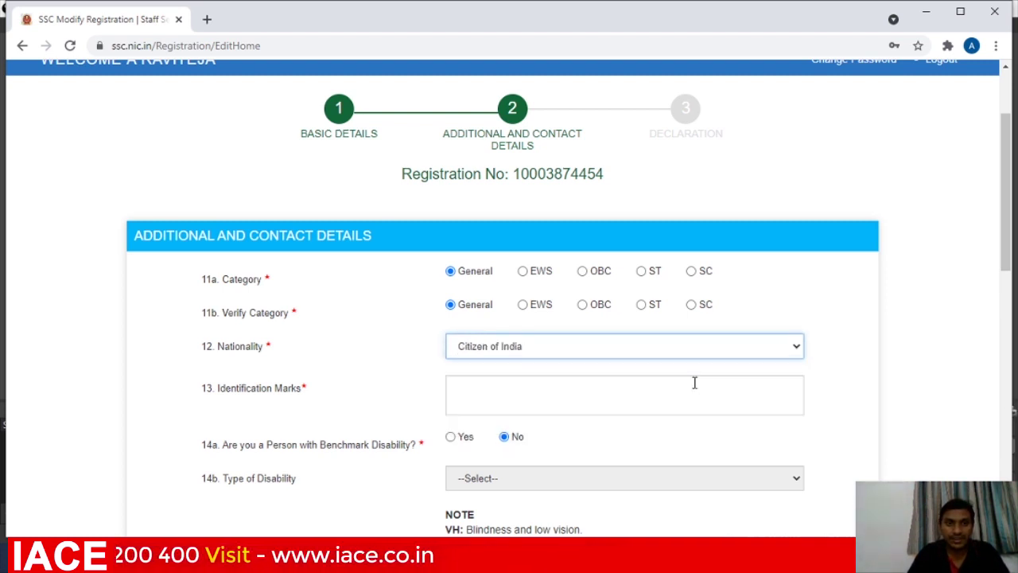
Enter 'A MOLE ON RIGHT PALM' as the identification mark, correcting the typo.
{"action": "left_click", "coordinate": [676, 401]}
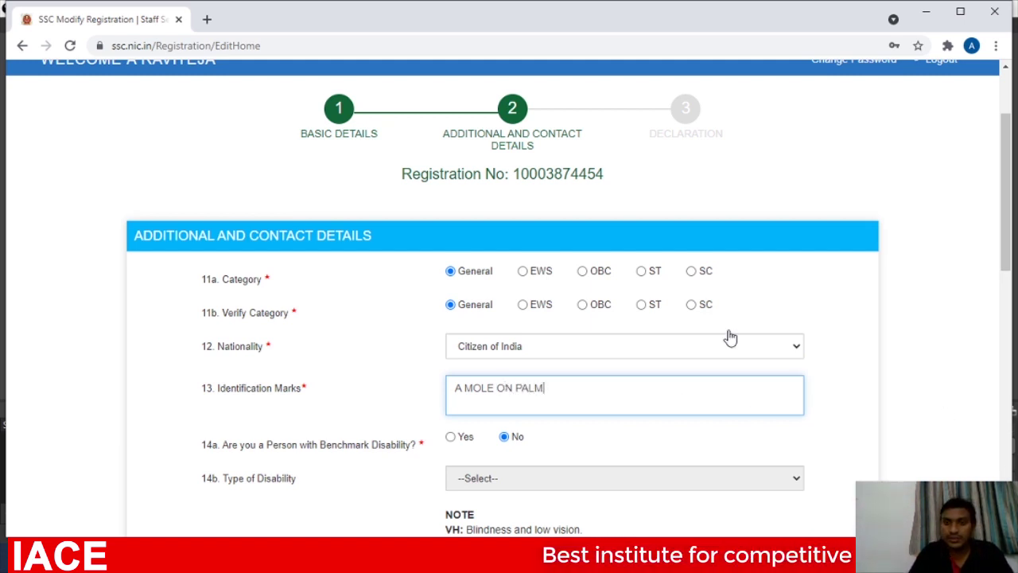
{"action": "type", "text": "RIGHR"}
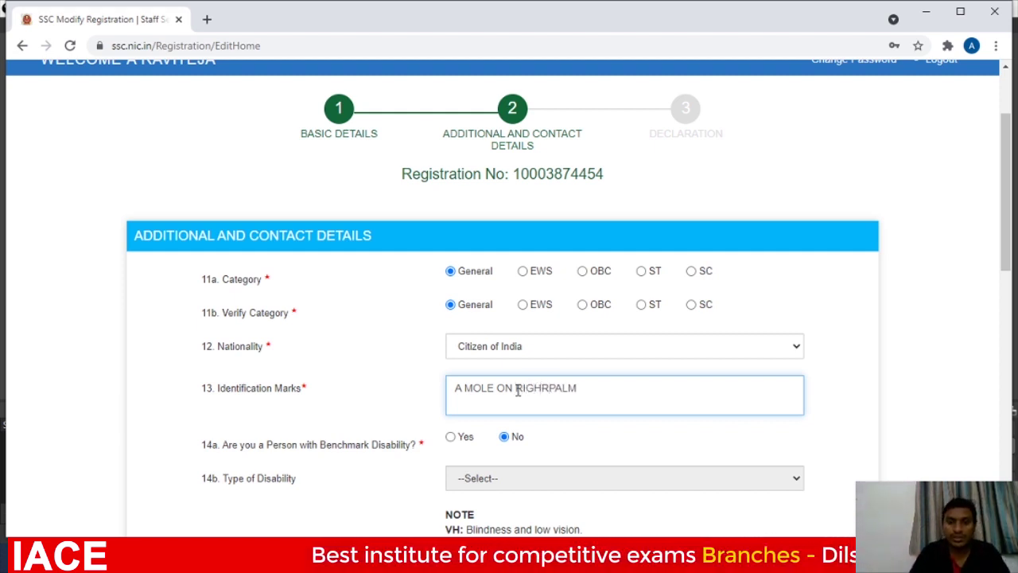
{"action": "key", "text": "BackSpace"}
{"action": "type", "text": "T"}
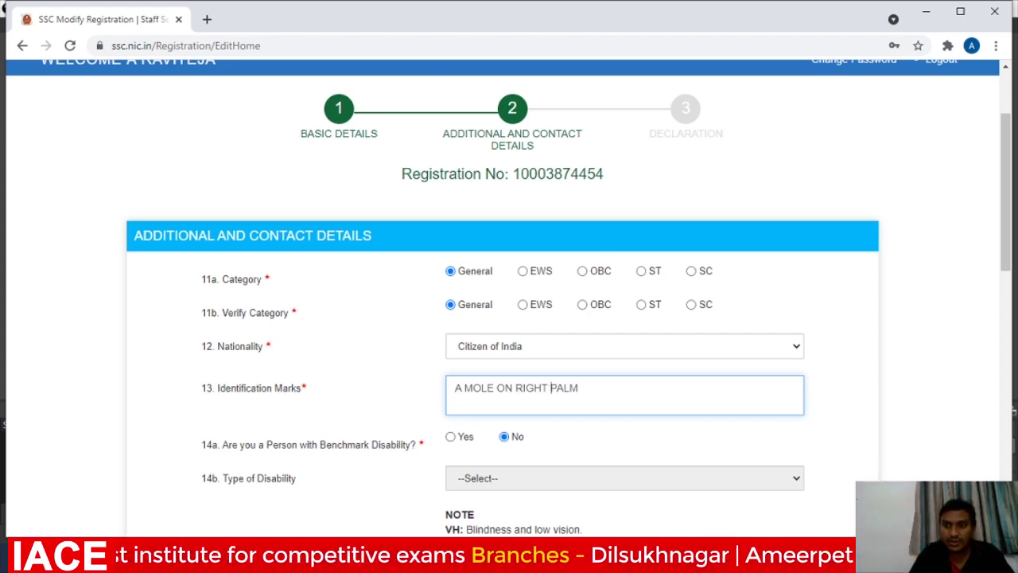
{"action": "left_click_drag", "start_coordinate": [1006, 191], "coordinate": [1006, 414]}
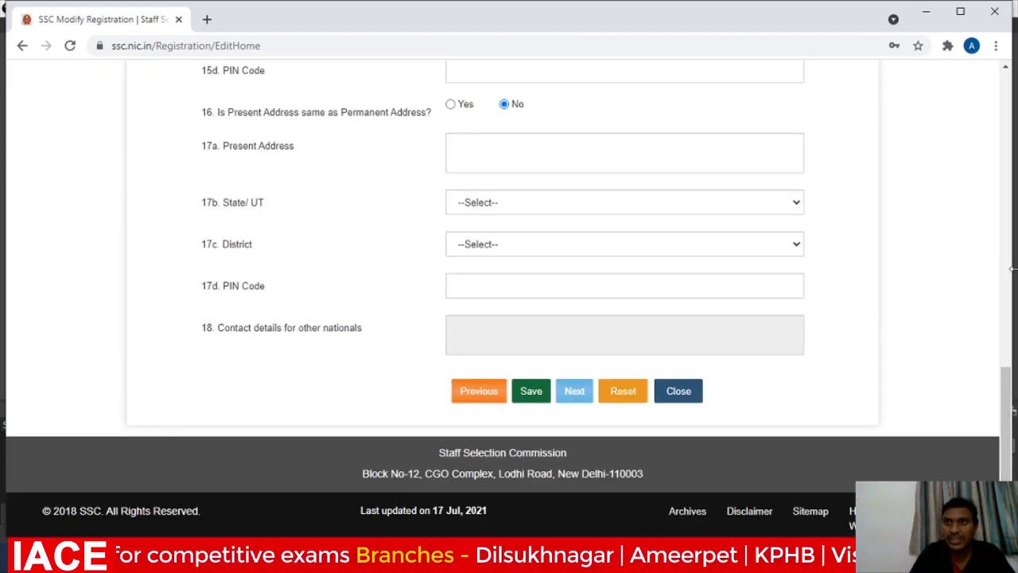
{"action": "left_click", "coordinate": [1006, 67]}
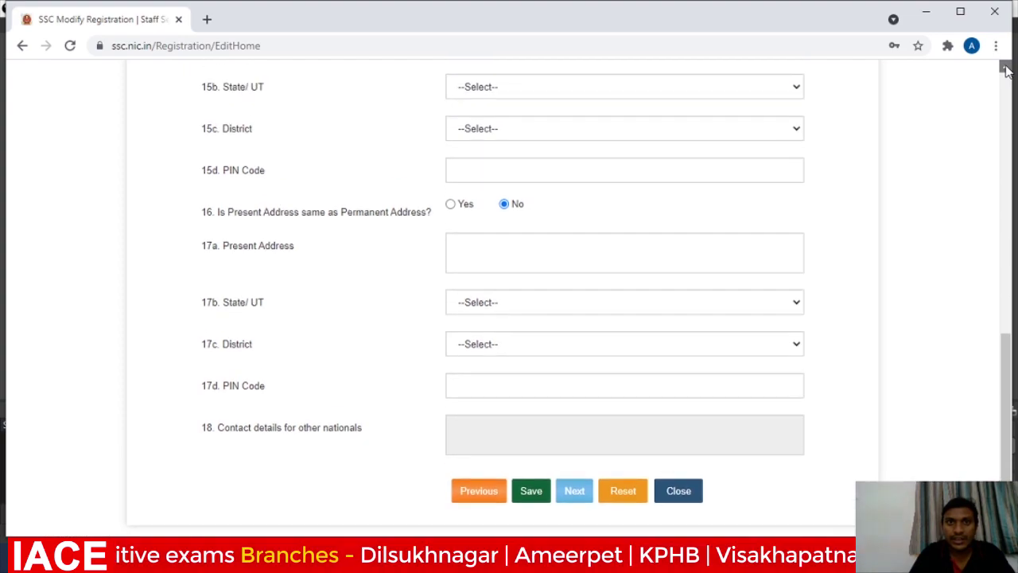
{"action": "left_click_drag", "start_coordinate": [1006, 70], "coordinate": [1007, 70]}
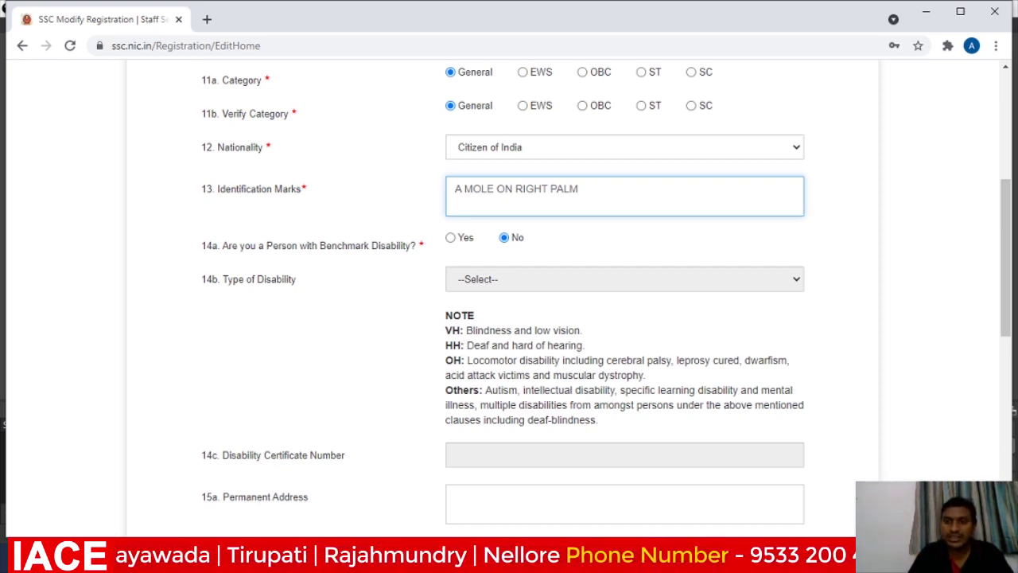
Fill the permanent address from the autofill suggestion and choose its district.
{"action": "scroll", "coordinate": [508, 294], "scroll_direction": "down", "scroll_amount": 3}
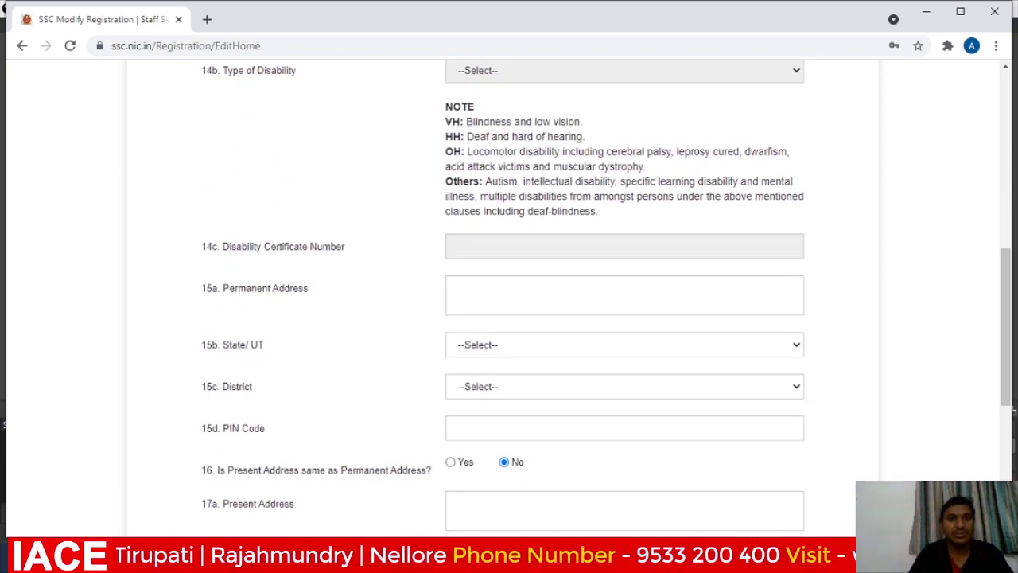
{"action": "scroll", "coordinate": [676, 239], "scroll_direction": "down", "scroll_amount": 1}
{"action": "left_click", "coordinate": [647, 205]}
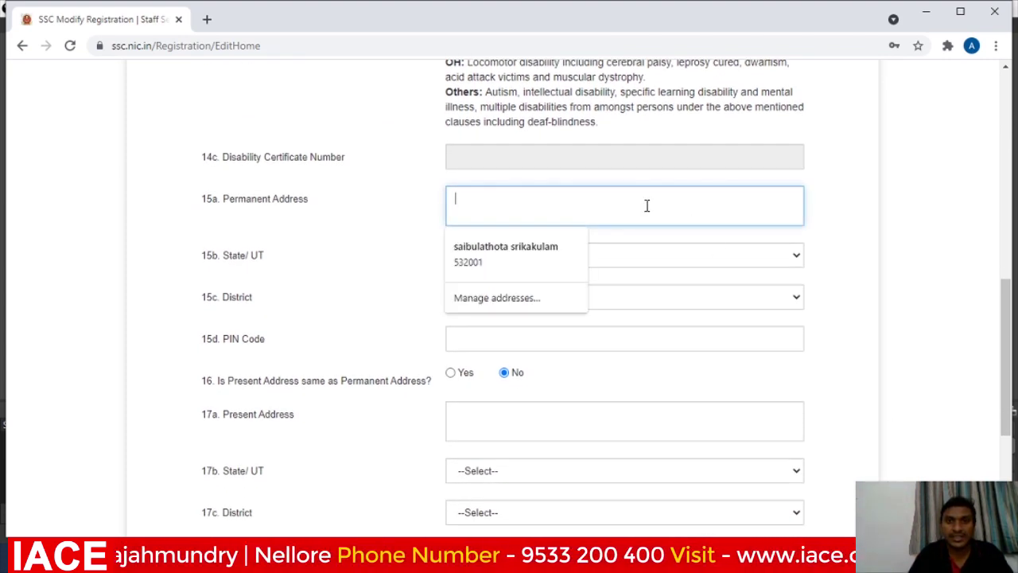
{"action": "left_click", "coordinate": [507, 253]}
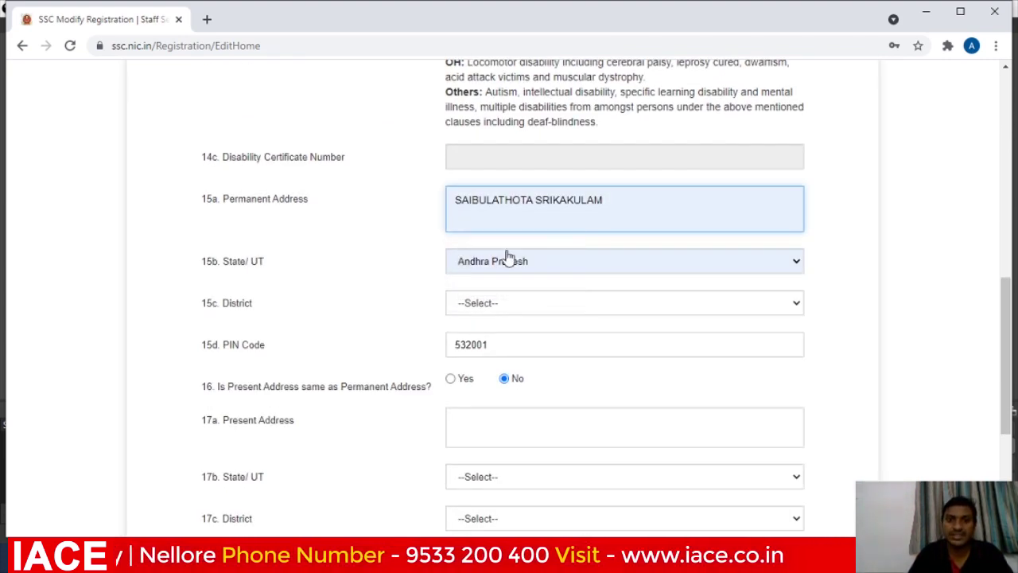
{"action": "left_click", "coordinate": [799, 305]}
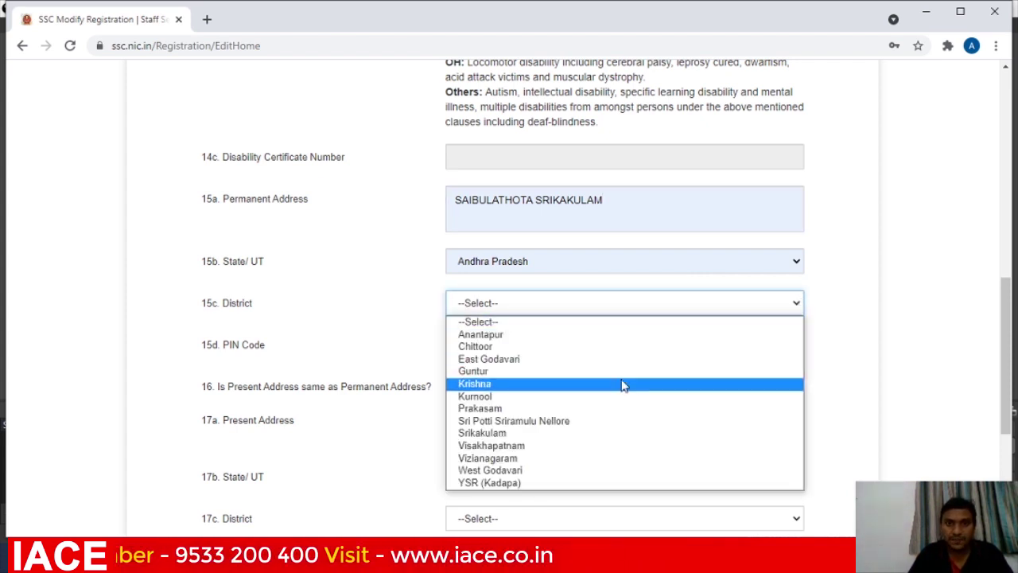
{"action": "left_click", "coordinate": [597, 432]}
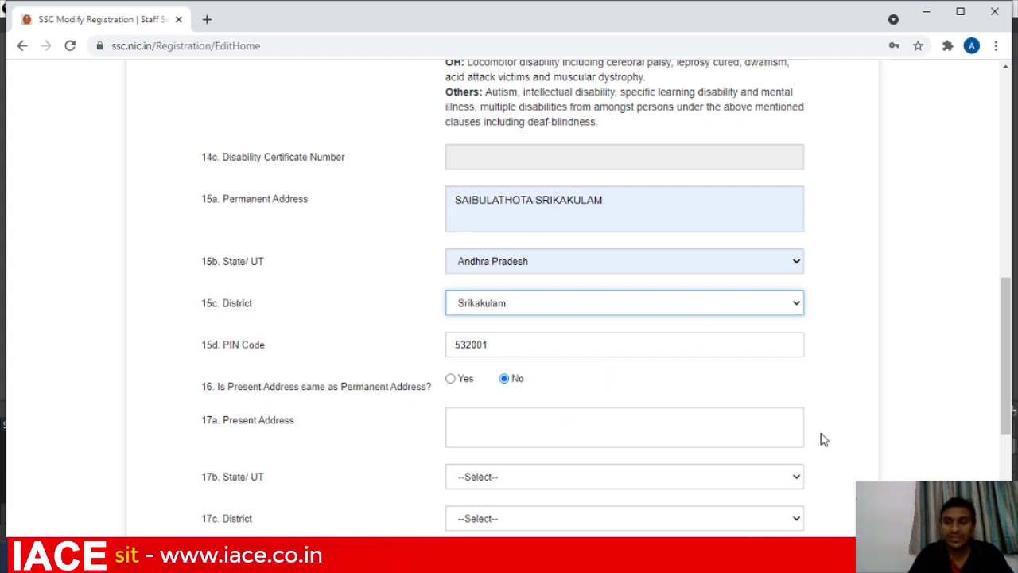
Mark the present address as the same as the permanent address.
{"action": "scroll", "coordinate": [822, 438], "scroll_direction": "down", "scroll_amount": 1}
{"action": "scroll", "coordinate": [568, 450], "scroll_direction": "down", "scroll_amount": 1}
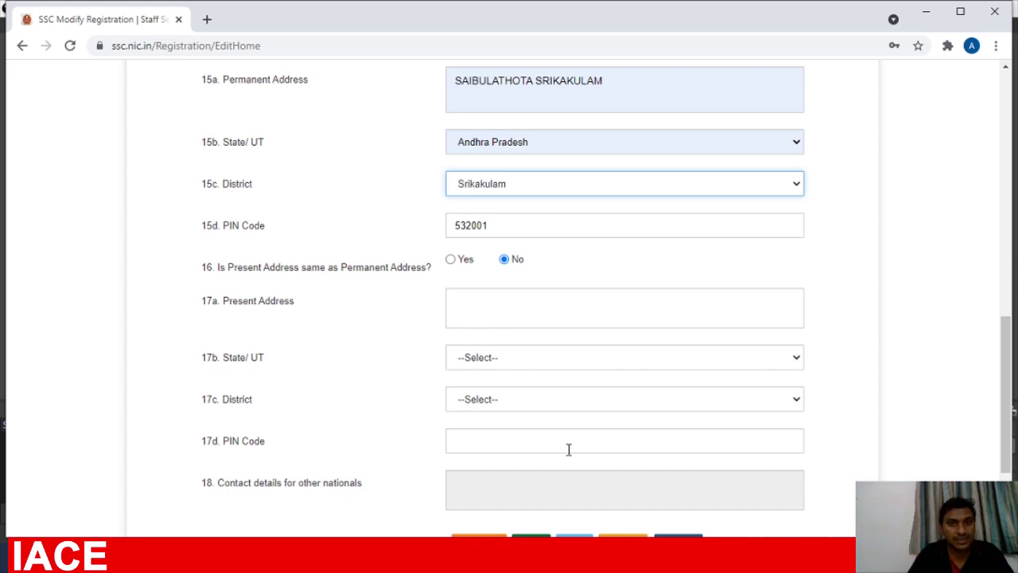
{"action": "left_click", "coordinate": [450, 260]}
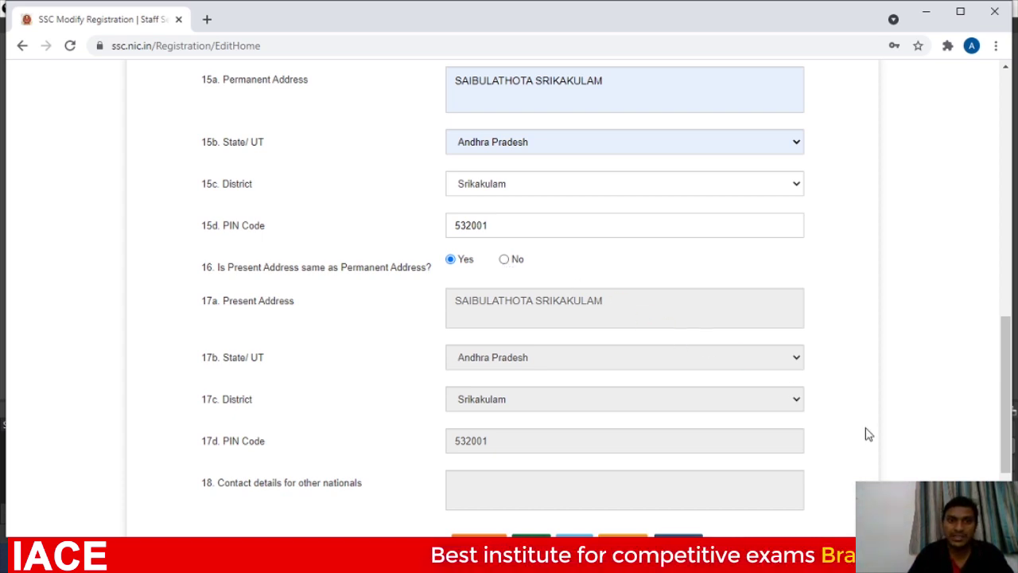
{"action": "scroll", "coordinate": [599, 428], "scroll_direction": "down", "scroll_amount": 3}
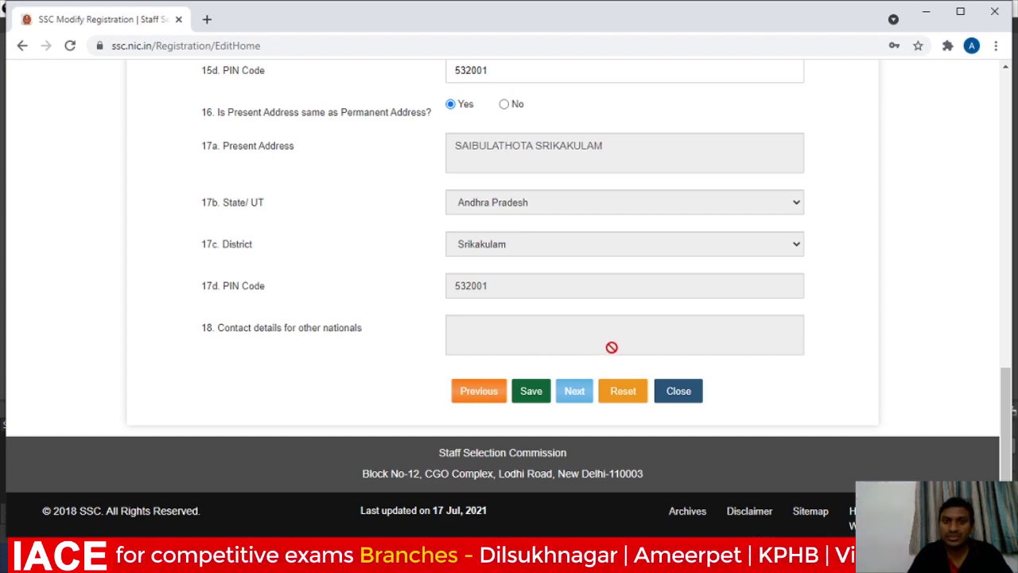
Save the additional and contact details, dismiss the confirmation, and tick I Agree on the Declaration.
{"action": "left_click", "coordinate": [530, 392]}
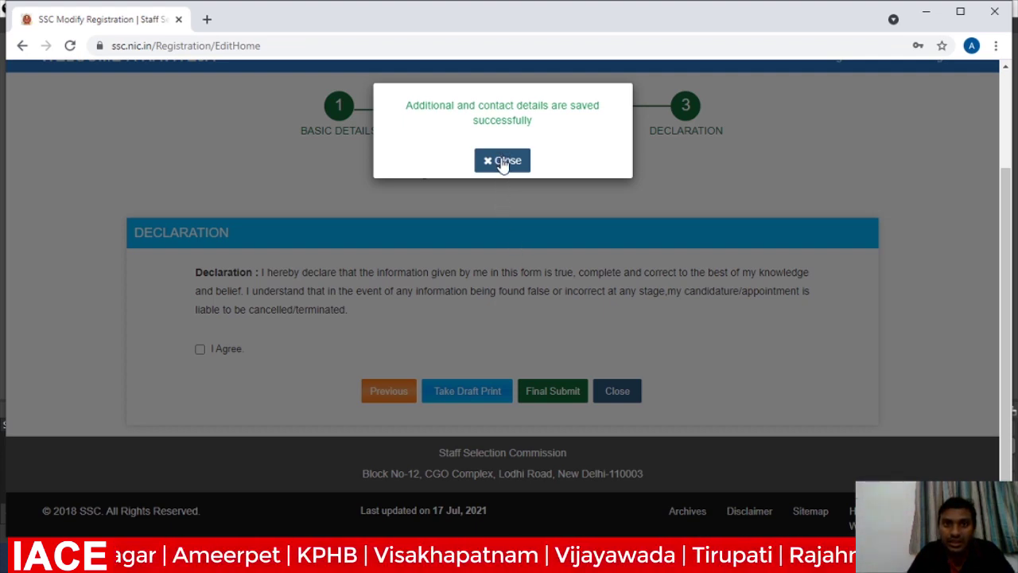
{"action": "left_click", "coordinate": [503, 162]}
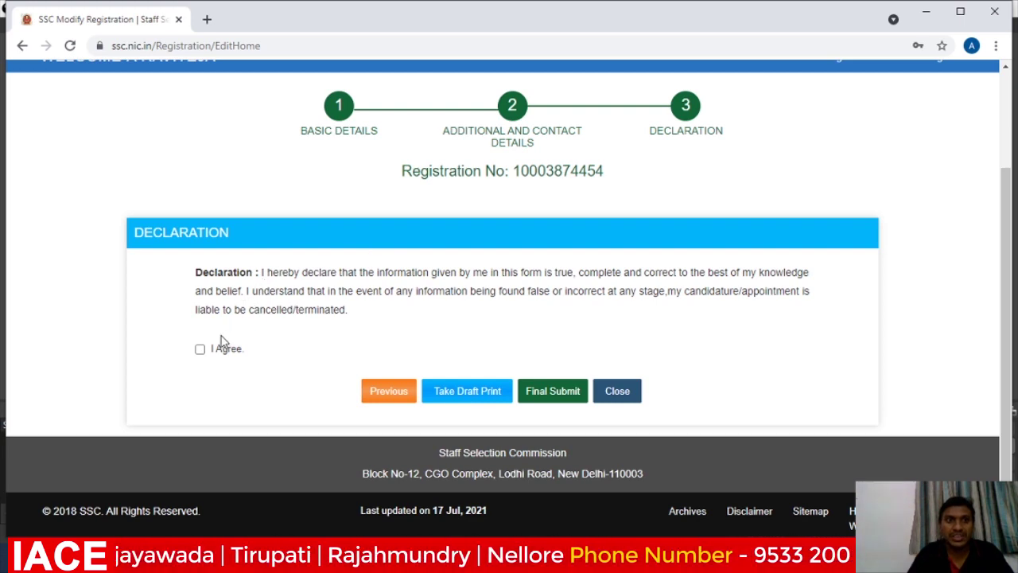
{"action": "left_click", "coordinate": [200, 351]}
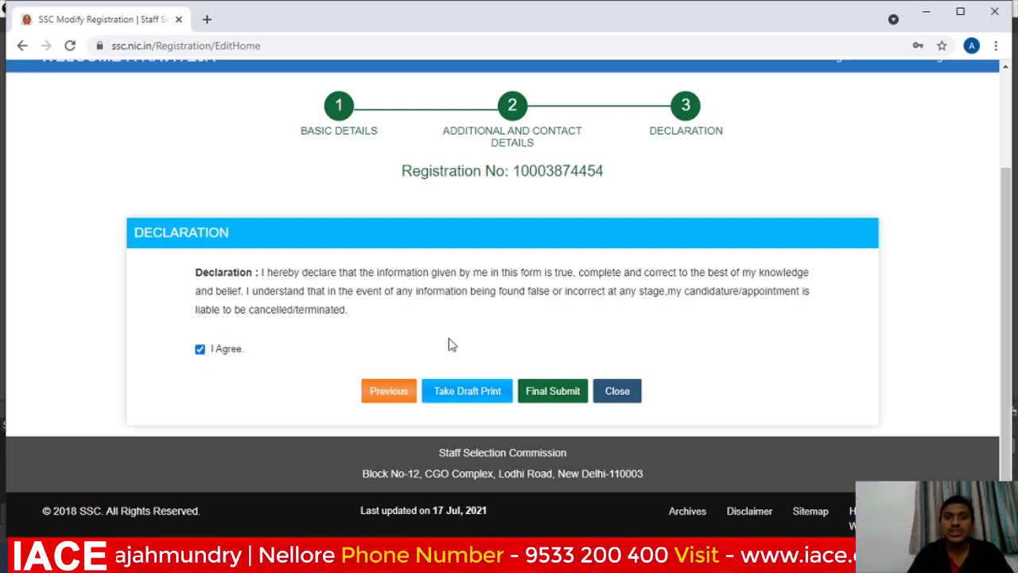
Open the draft Registration Report PDF, scroll through it, then return to the Declaration page.
{"action": "left_click", "coordinate": [467, 392]}
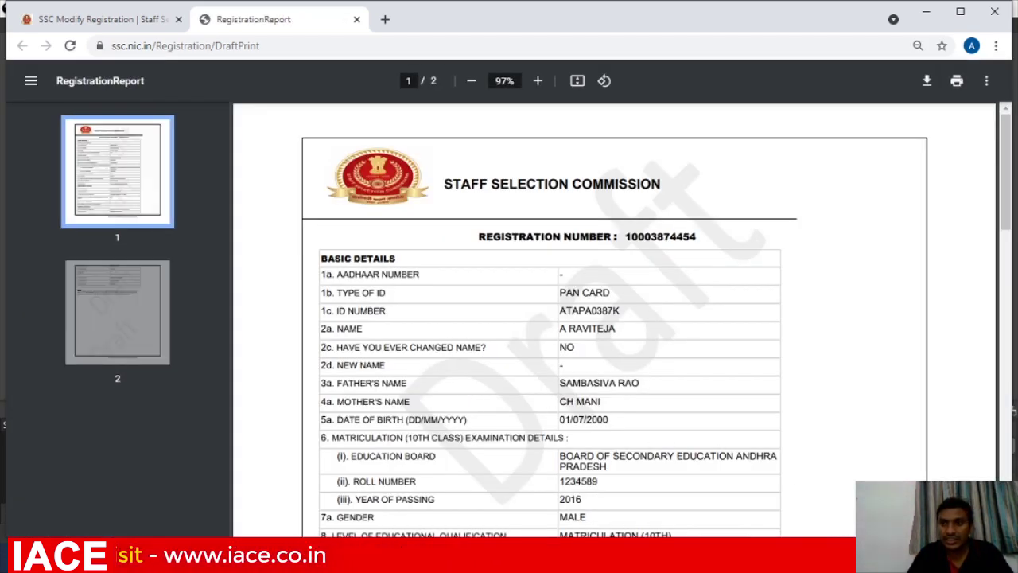
{"action": "scroll", "coordinate": [614, 319], "scroll_direction": "down", "scroll_amount": 10}
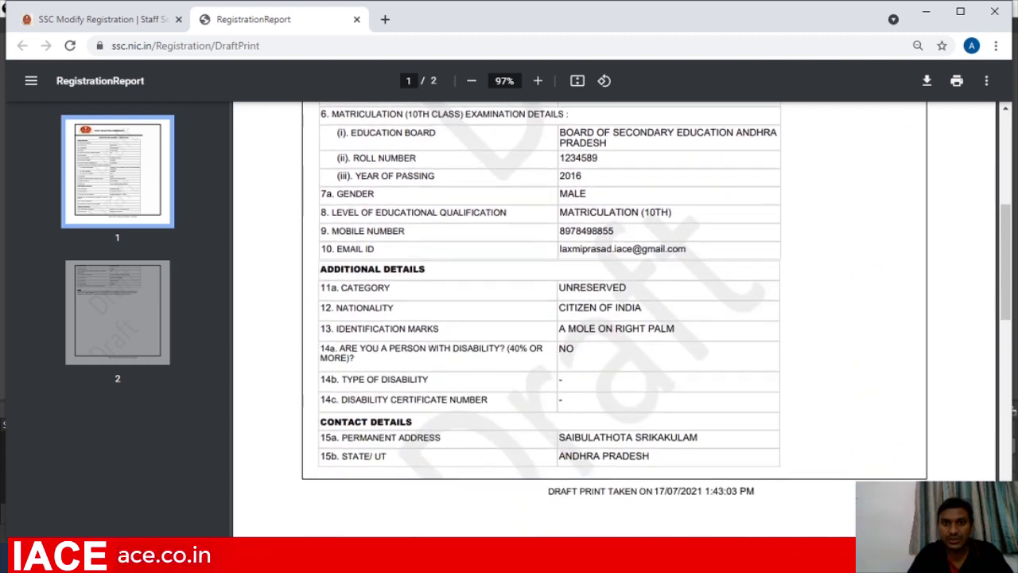
{"action": "scroll", "coordinate": [838, 250], "scroll_direction": "down", "scroll_amount": 3}
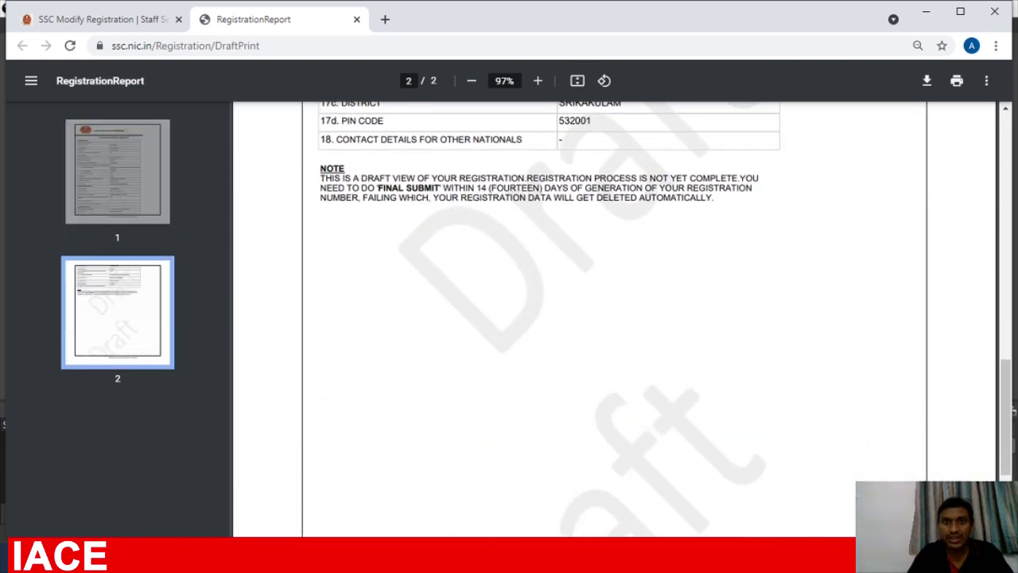
{"action": "left_click", "coordinate": [143, 22]}
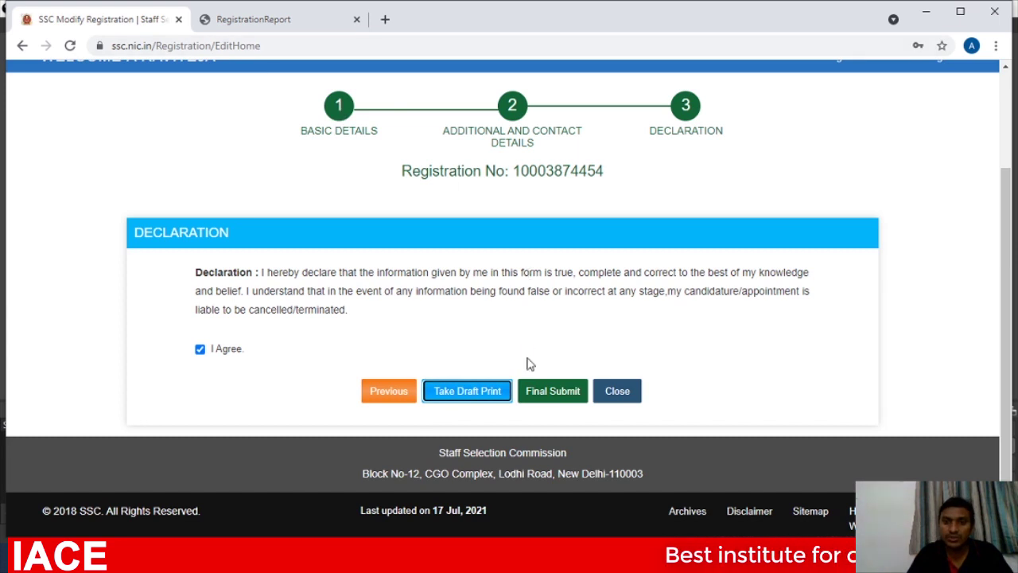
Final-submit the registration, confirming it with the mobile OTP and the captcha text.
{"action": "left_click", "coordinate": [547, 395]}
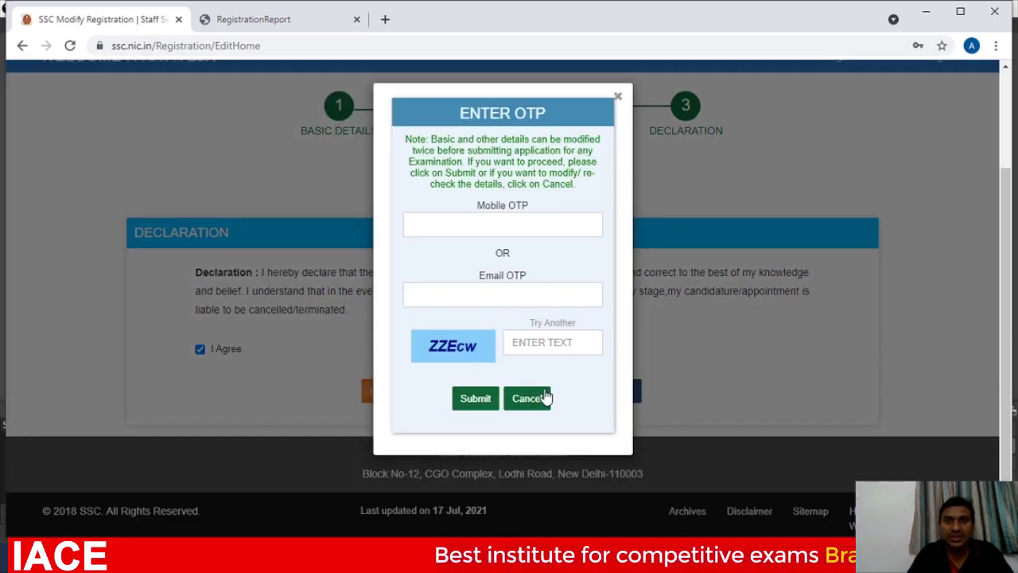
{"action": "left_click", "coordinate": [479, 227]}
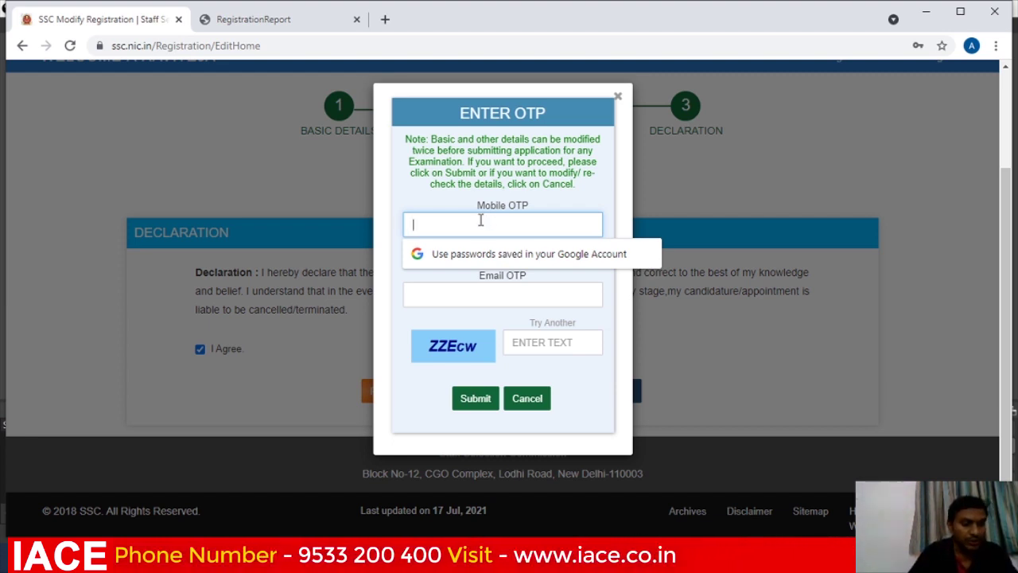
{"action": "type", "text": "12"}
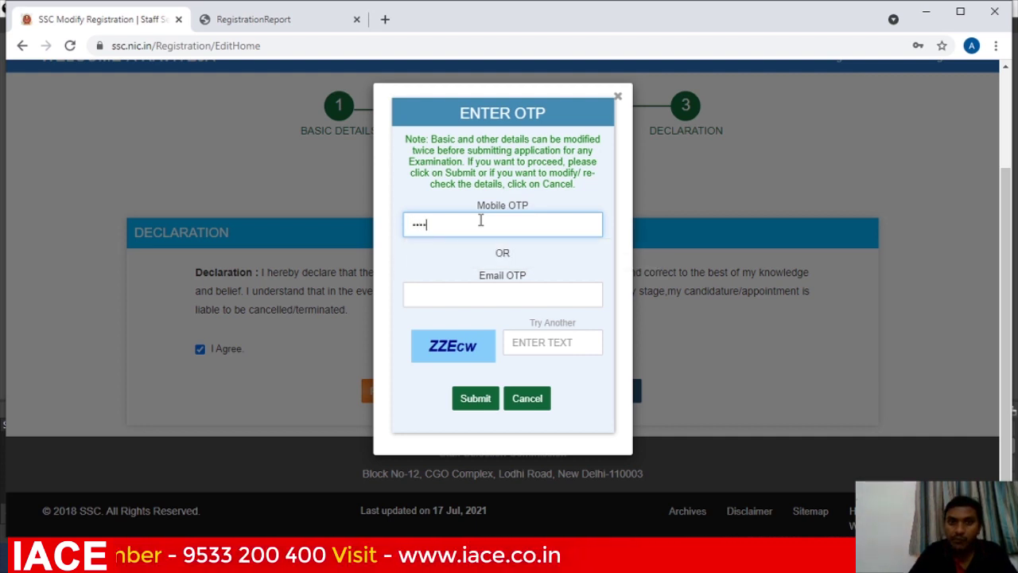
{"action": "left_click", "coordinate": [527, 343]}
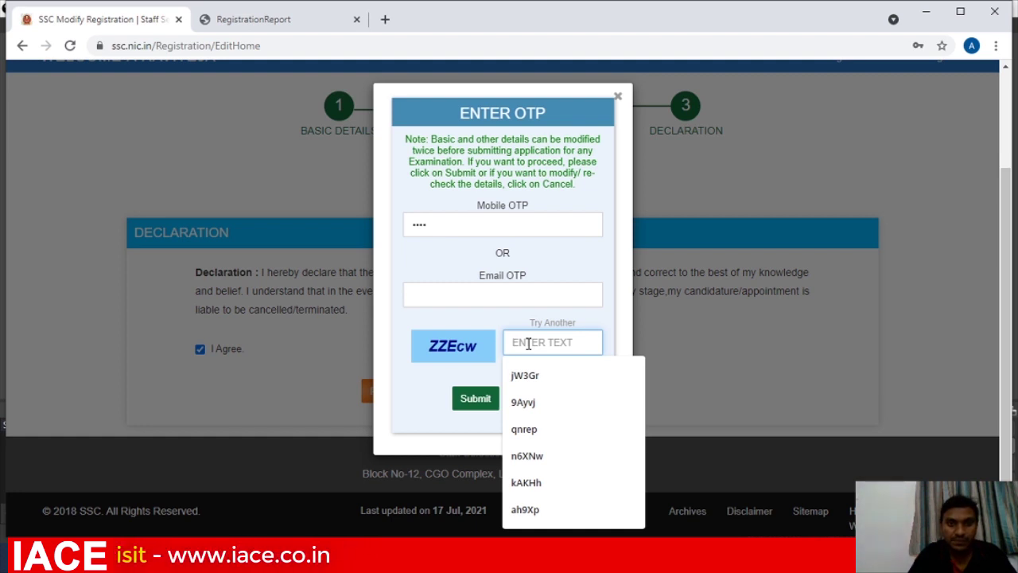
{"action": "type", "text": "ZZEcw"}
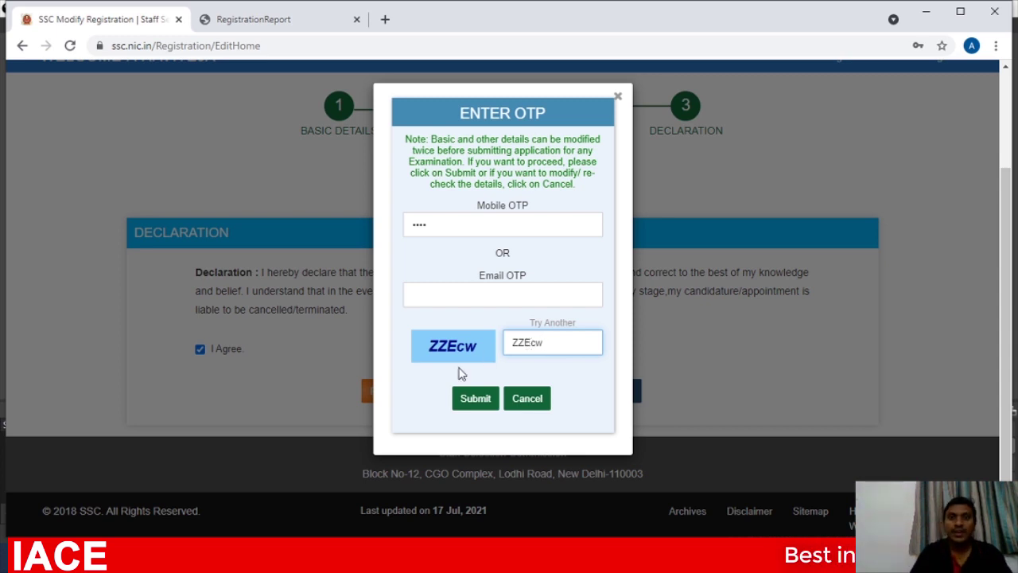
{"action": "left_click", "coordinate": [466, 399]}
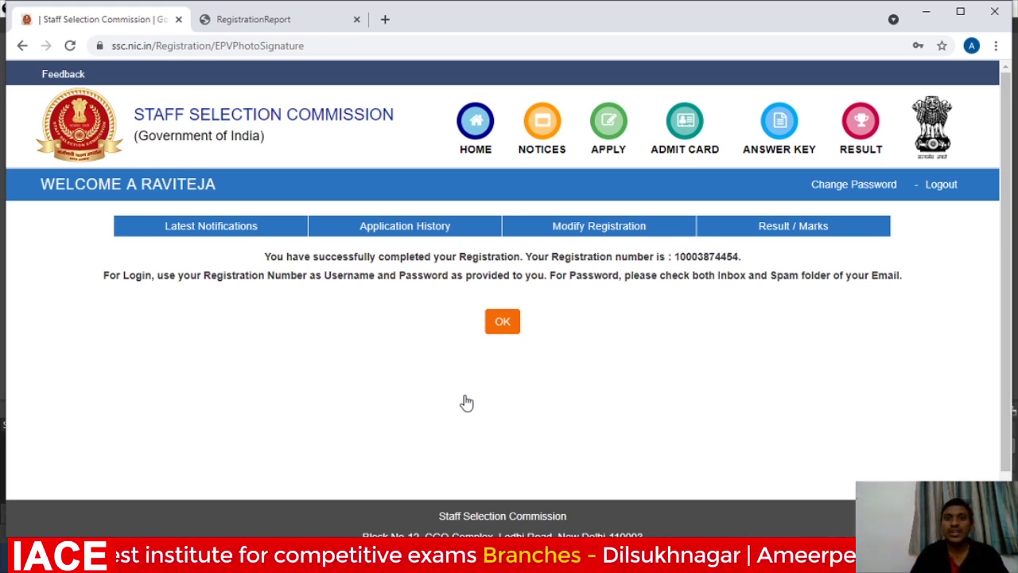
Dismiss the completion message and apply for Constables (GD) 2021 from the latest notifications.
{"action": "left_click", "coordinate": [502, 321]}
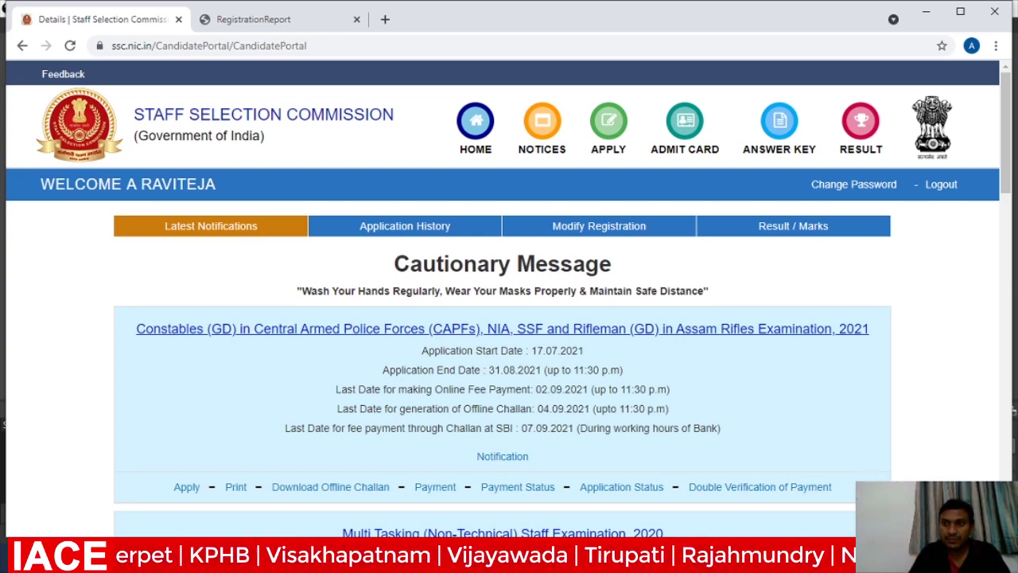
{"action": "scroll", "coordinate": [509, 294], "scroll_direction": "down", "scroll_amount": 2}
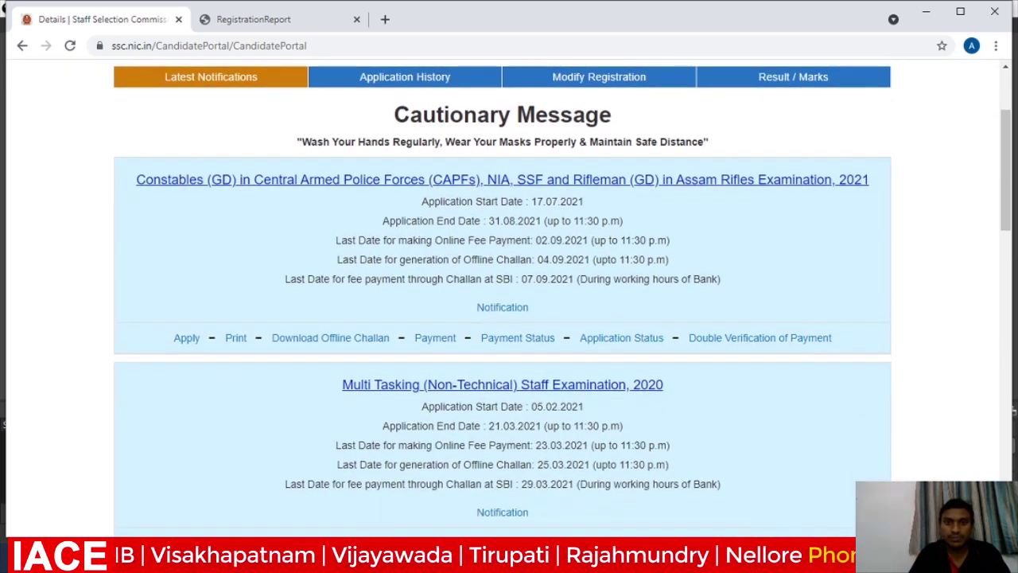
{"action": "left_click", "coordinate": [185, 342]}
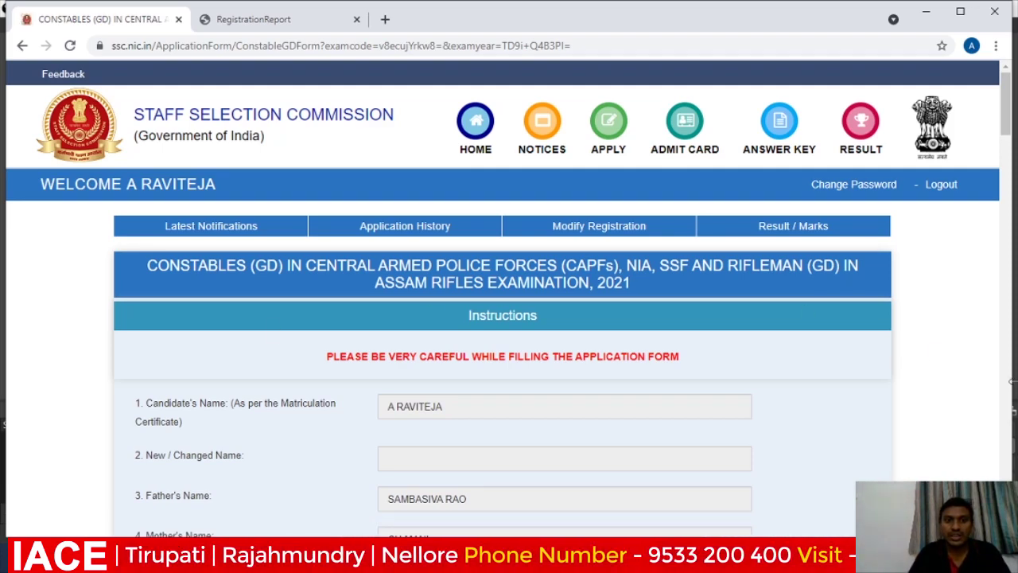
Scroll down the application form and answer Yes to question 15.1 Age Relaxation.
{"action": "scroll", "coordinate": [566, 326], "scroll_direction": "down", "scroll_amount": 3}
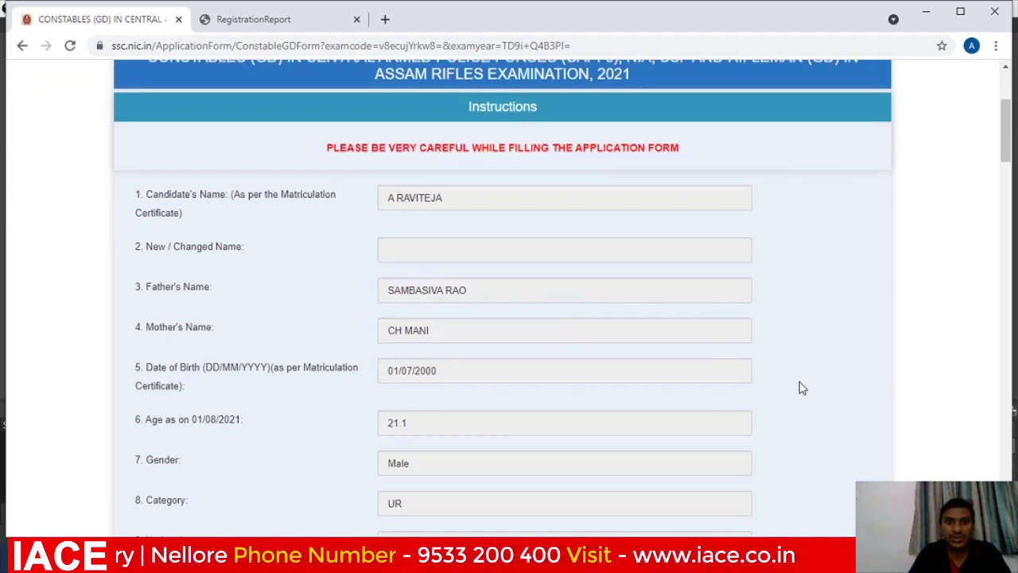
{"action": "scroll", "coordinate": [503, 302], "scroll_direction": "down", "scroll_amount": 2}
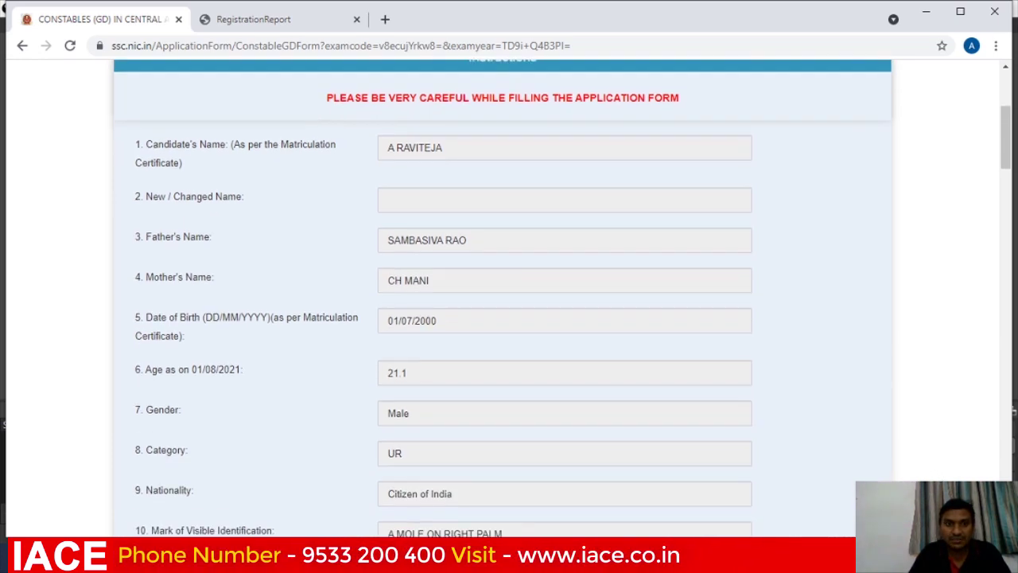
{"action": "scroll", "coordinate": [509, 302], "scroll_direction": "down", "scroll_amount": 2}
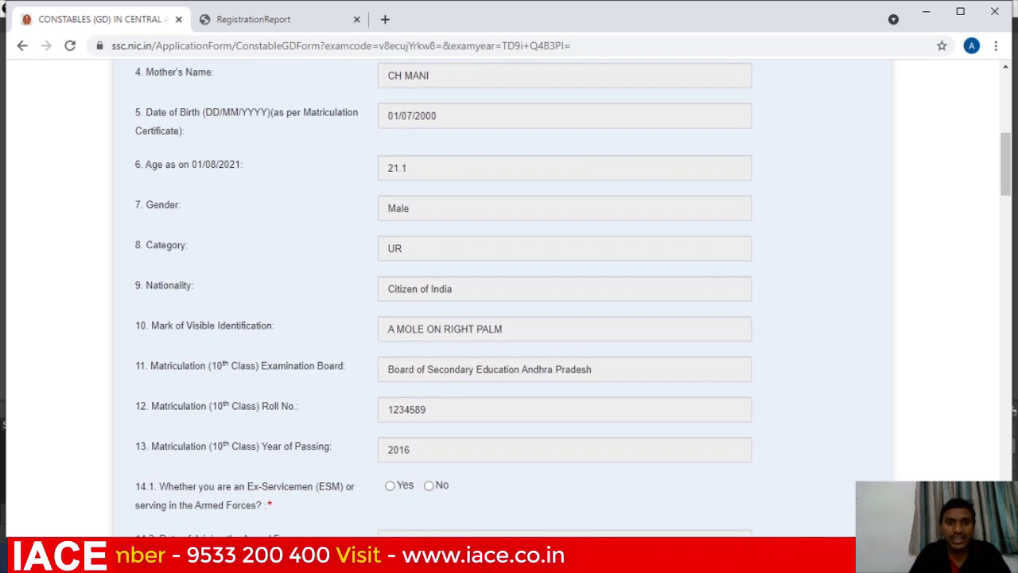
{"action": "scroll", "coordinate": [509, 302], "scroll_direction": "down", "scroll_amount": 1}
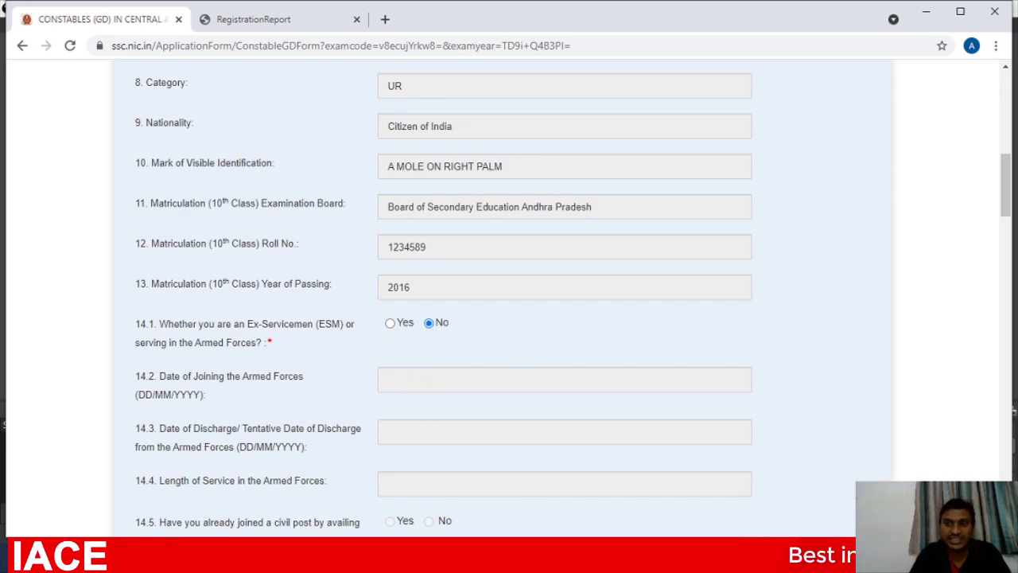
{"action": "scroll", "coordinate": [509, 286], "scroll_direction": "down", "scroll_amount": 3}
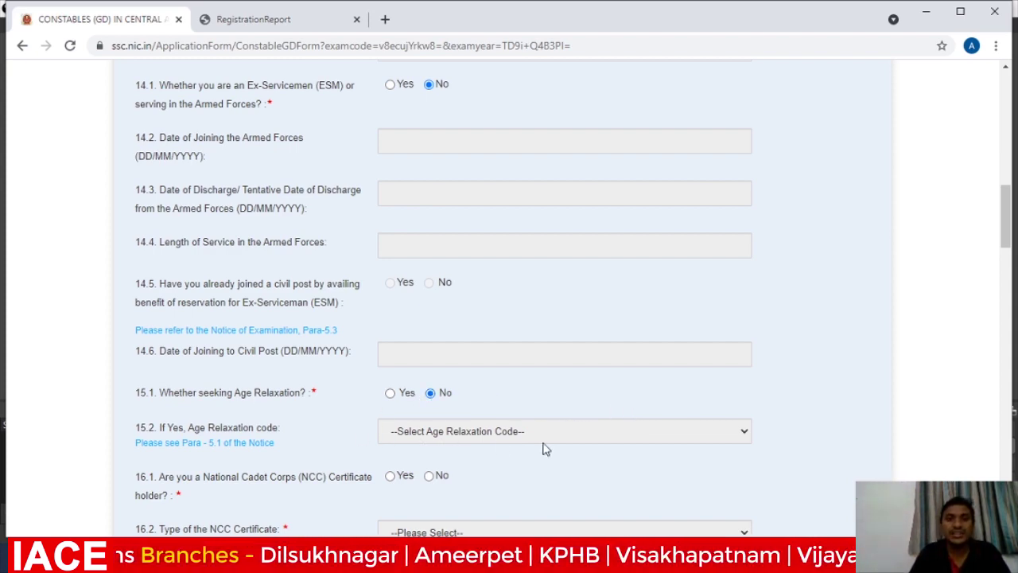
{"action": "left_click", "coordinate": [390, 395]}
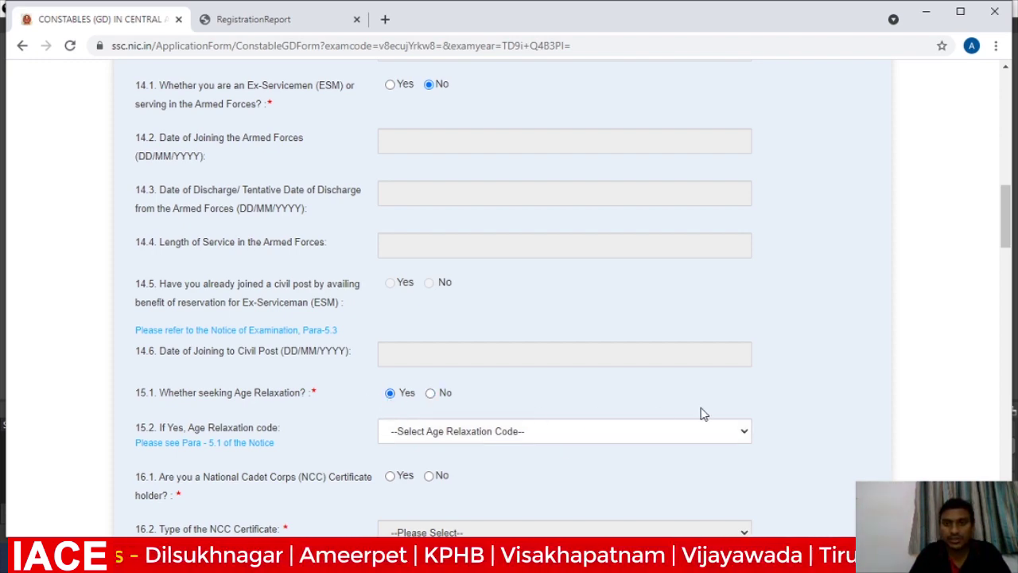